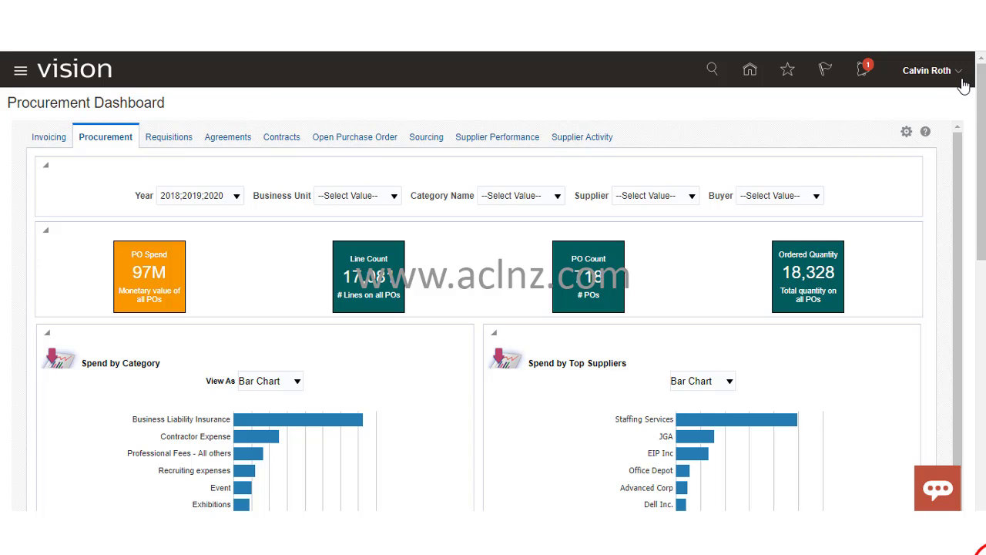
- Sign out of the current account from the user menu and confirm the single sign-off
{"action": "left_click", "coordinate": [959, 77]}
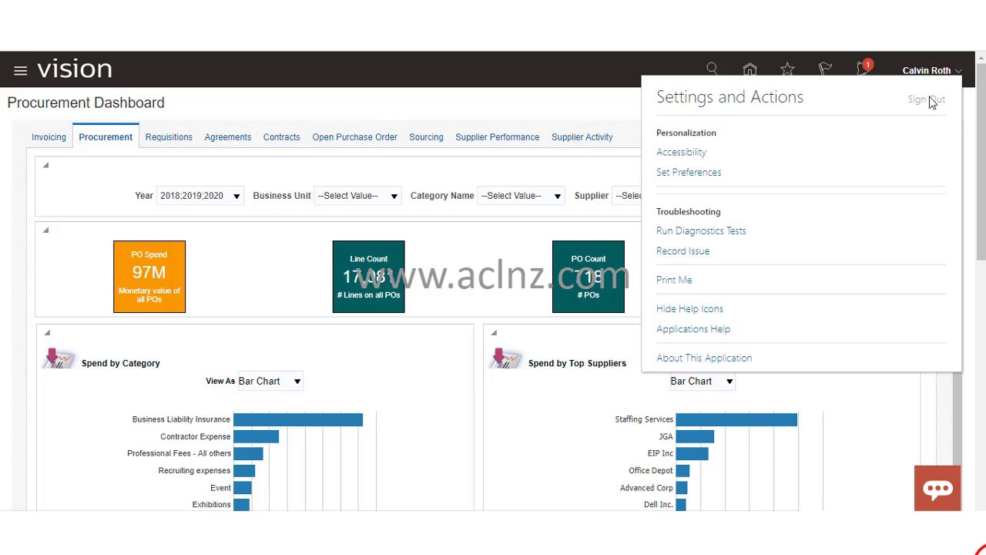
{"action": "left_click", "coordinate": [929, 100]}
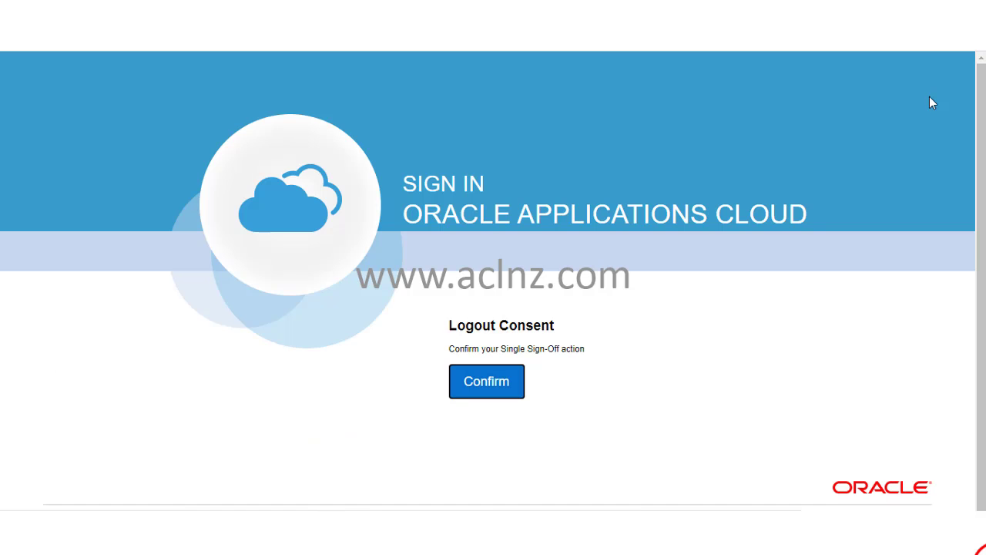
{"action": "left_click", "coordinate": [492, 383]}
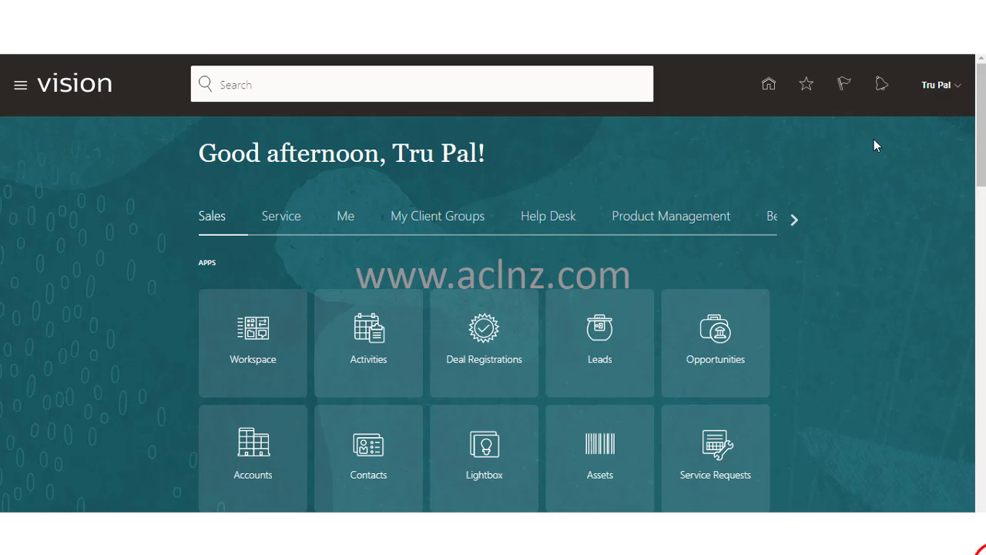
- Scroll the home app groups to Configuration and open the Sandboxes app
{"action": "left_click", "coordinate": [959, 98]}
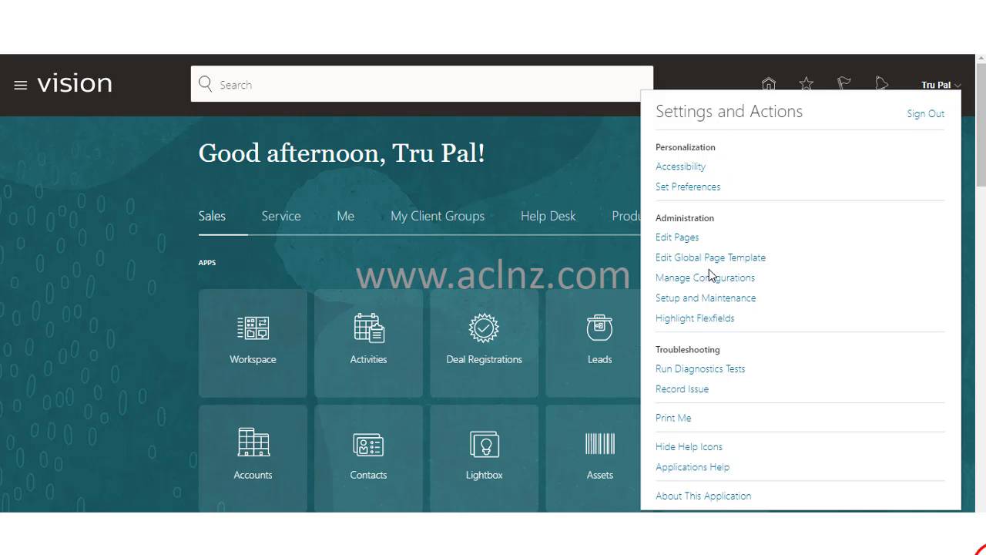
{"action": "left_click", "coordinate": [528, 151]}
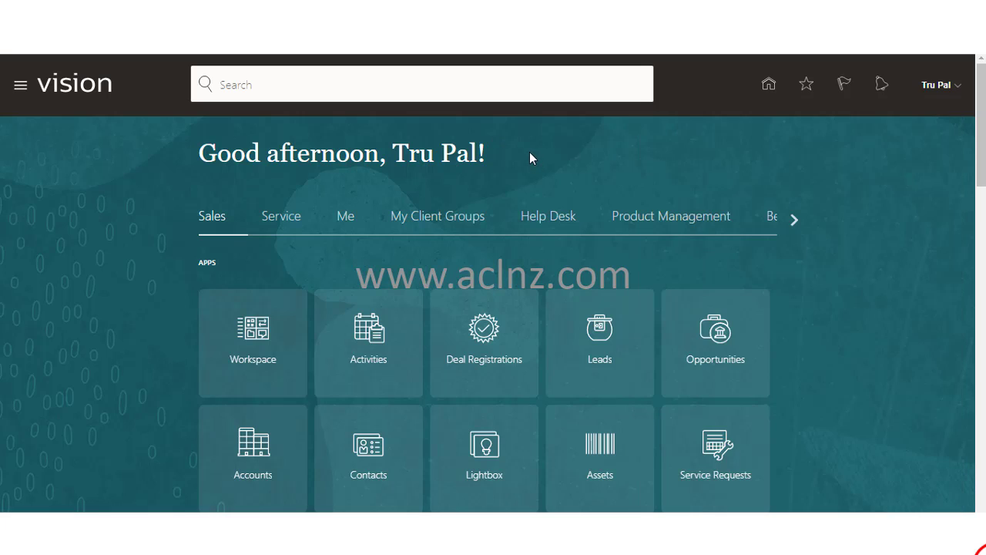
{"action": "left_click", "coordinate": [794, 220]}
{"action": "left_click", "coordinate": [794, 220]}
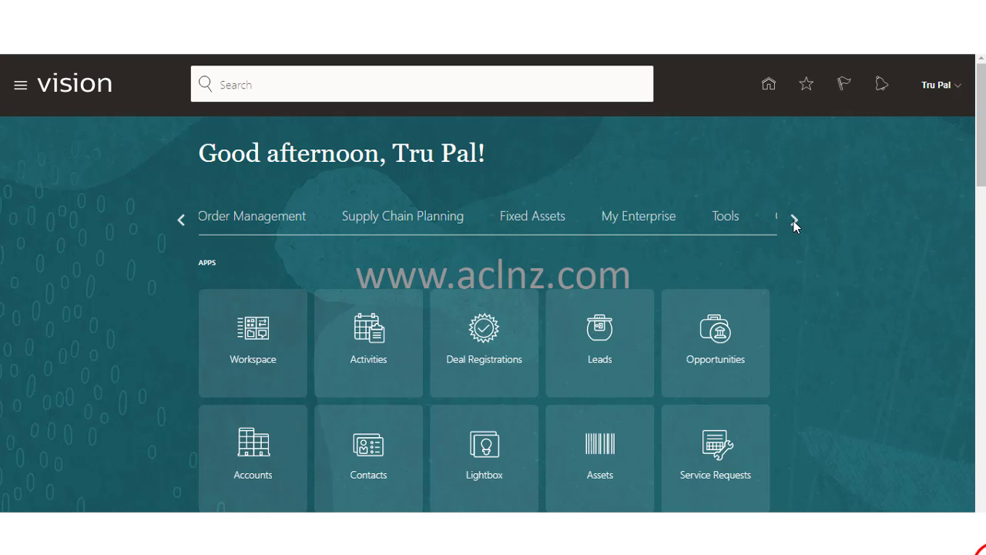
{"action": "left_click", "coordinate": [794, 220]}
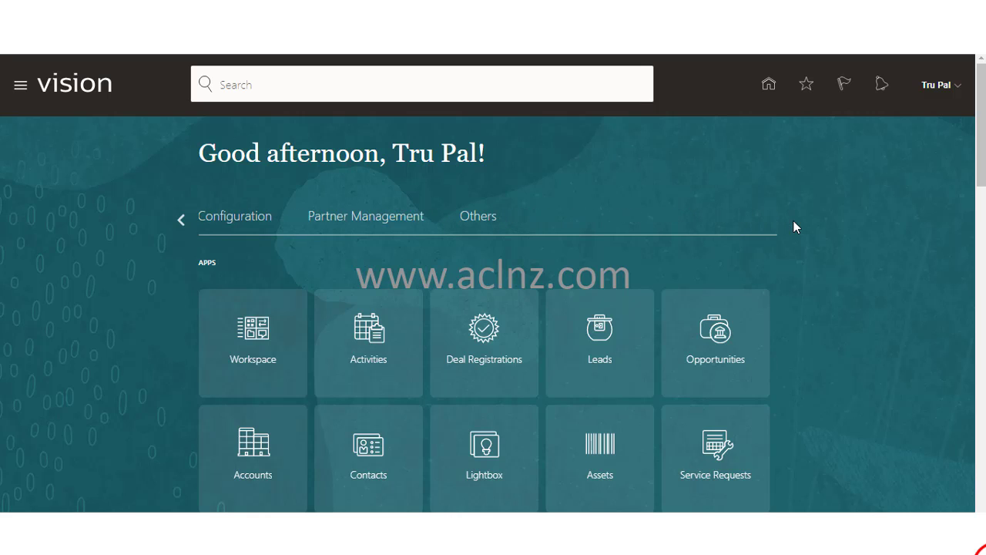
{"action": "left_click", "coordinate": [239, 225]}
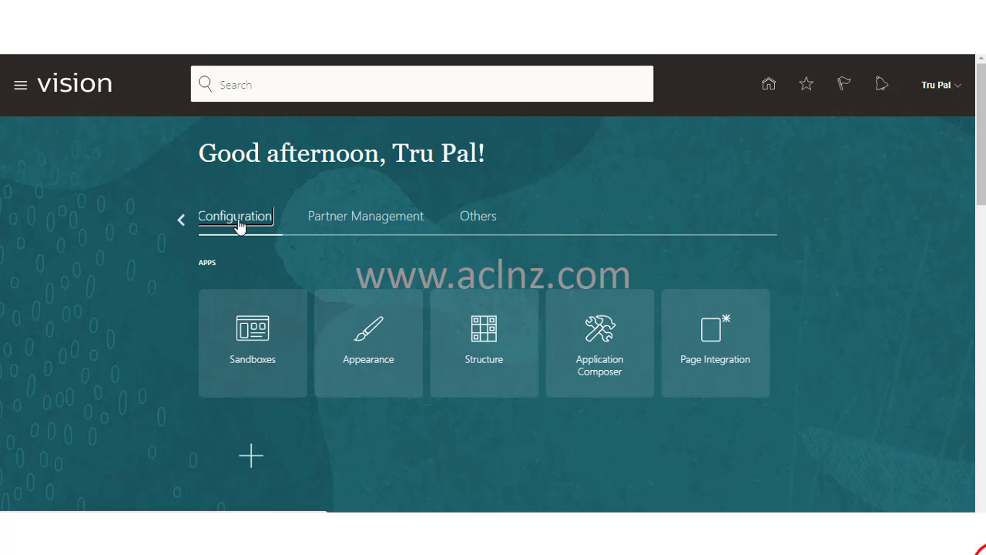
{"action": "left_click", "coordinate": [252, 339]}
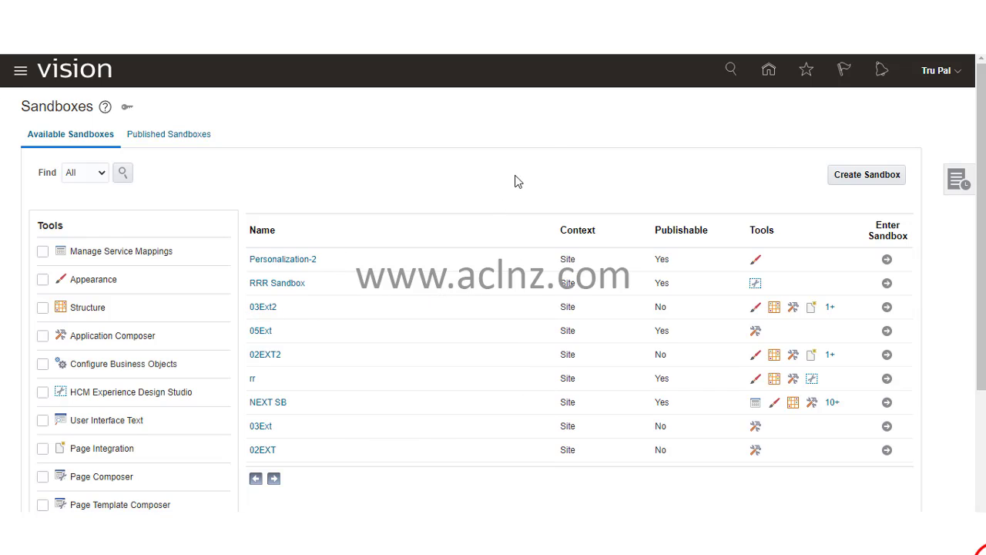
- Start a new sandbox named 'Vision Instance blue' and paste the same text into Description
{"action": "left_click", "coordinate": [868, 188]}
{"action": "left_click", "coordinate": [869, 177]}
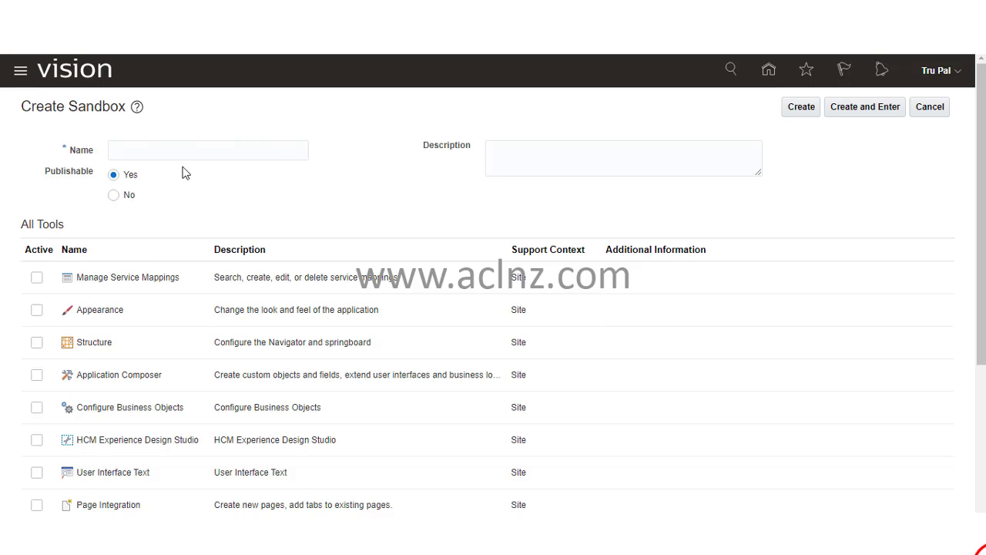
{"action": "left_click", "coordinate": [177, 150]}
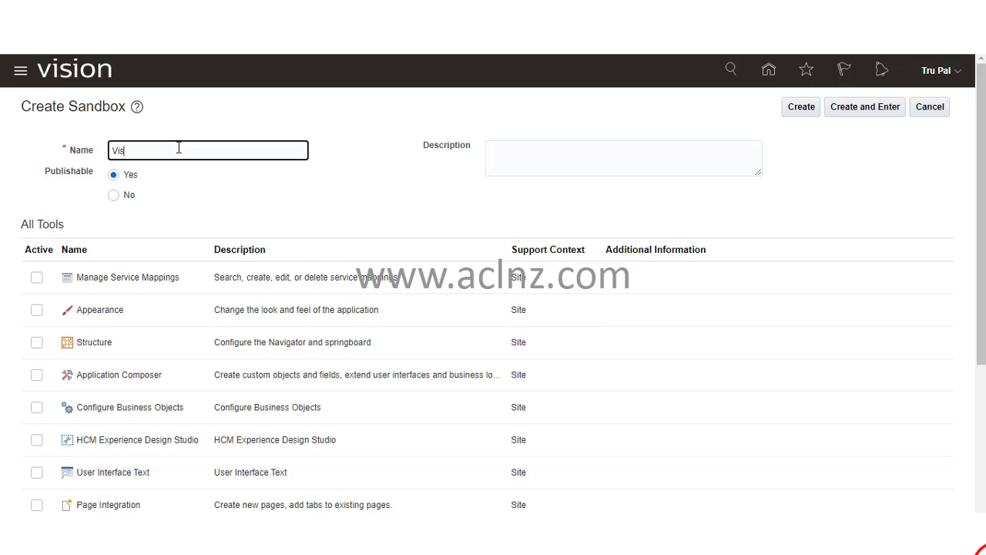
{"action": "type", "text": "Vision INs"}
{"action": "type", "text": "nstance"}
{"action": "left_click_drag", "start_coordinate": [233, 151], "coordinate": [48, 169]}
{"action": "key", "text": "ctrl+c"}
{"action": "left_click", "coordinate": [559, 163]}
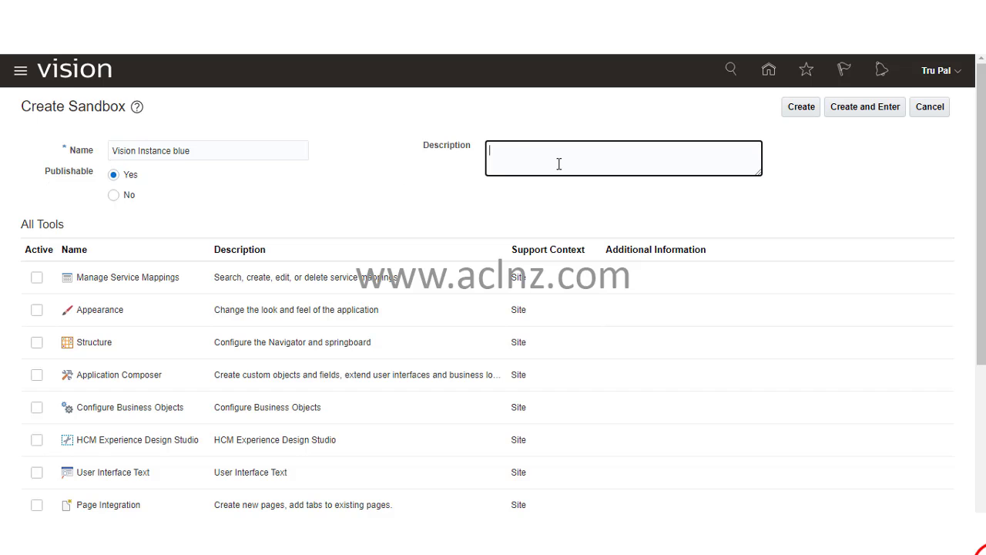
{"action": "key", "text": "ctrl+v"}
- Activate the Appearance, Structure and User Interface Text tools for the sandbox
{"action": "scroll", "coordinate": [727, 294], "scroll_direction": "down", "scroll_amount": 1}
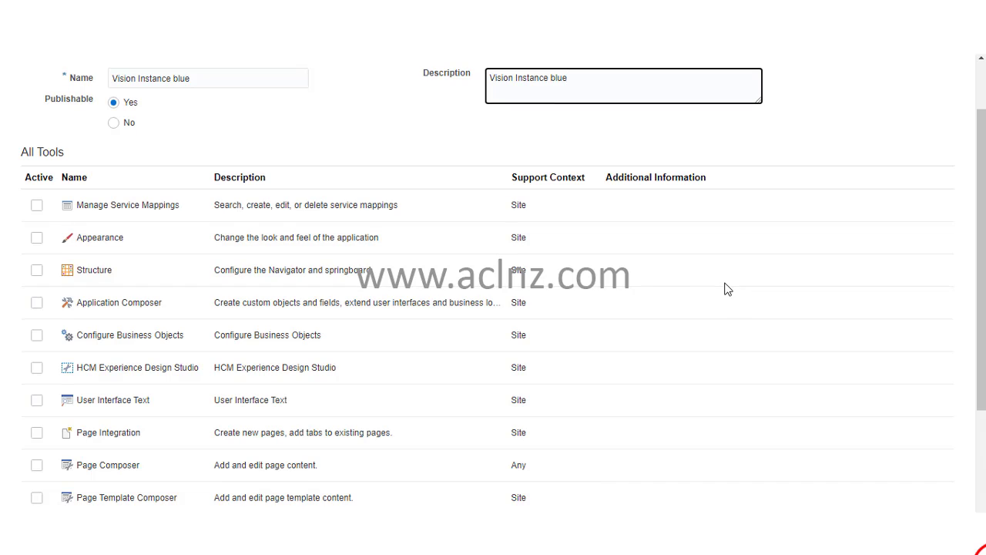
{"action": "left_click", "coordinate": [36, 245]}
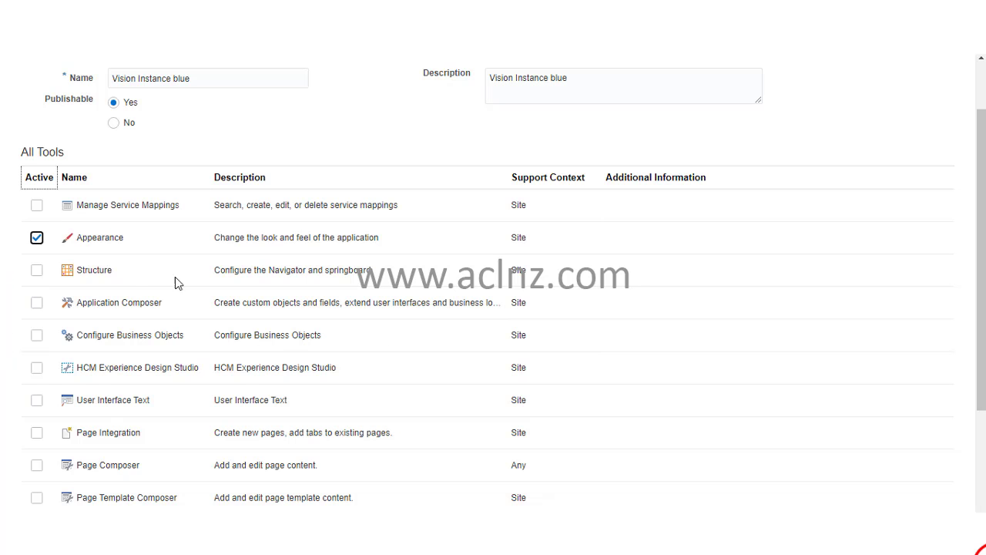
{"action": "scroll", "coordinate": [174, 305], "scroll_direction": "down", "scroll_amount": 2}
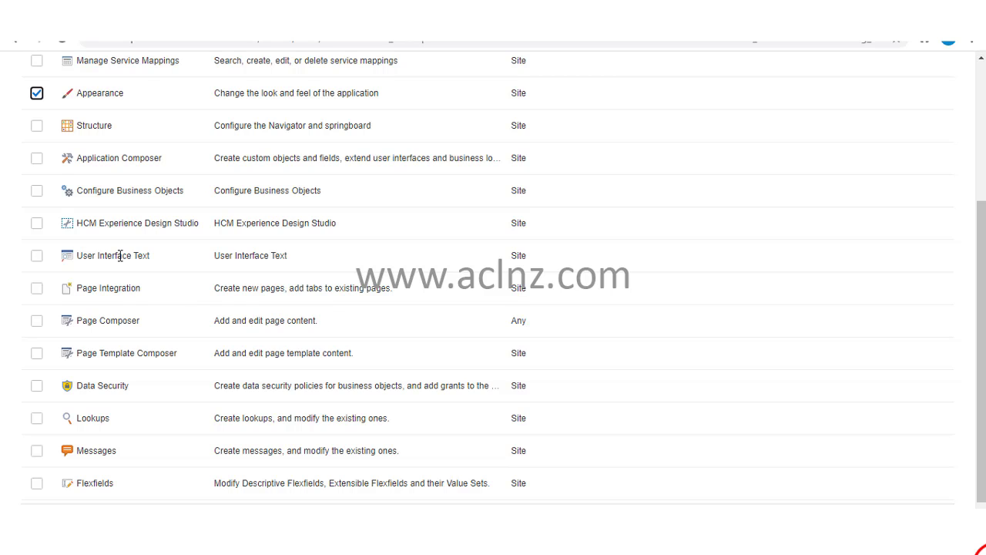
{"action": "scroll", "coordinate": [119, 255], "scroll_direction": "down", "scroll_amount": 1}
{"action": "scroll", "coordinate": [160, 287], "scroll_direction": "up", "scroll_amount": 3}
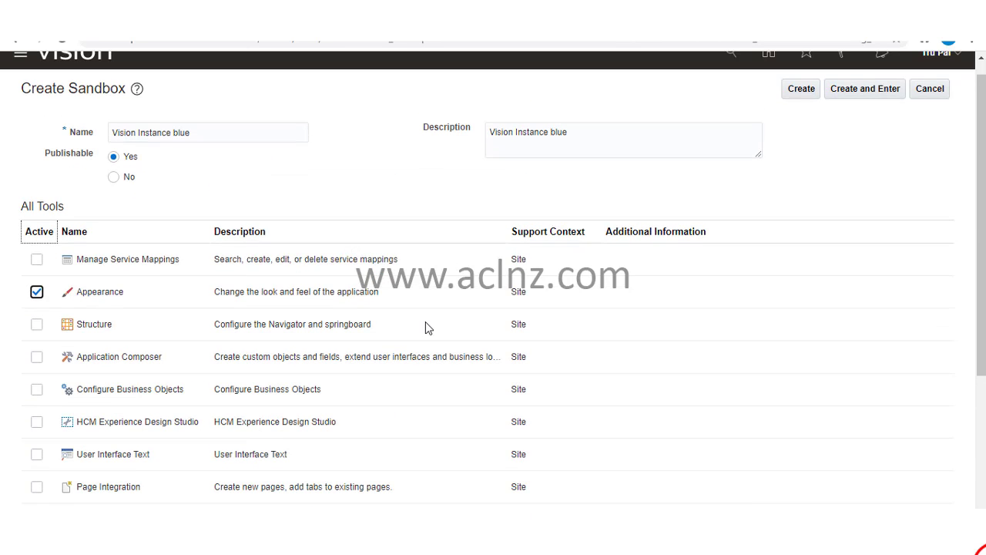
{"action": "scroll", "coordinate": [428, 324], "scroll_direction": "down", "scroll_amount": 1}
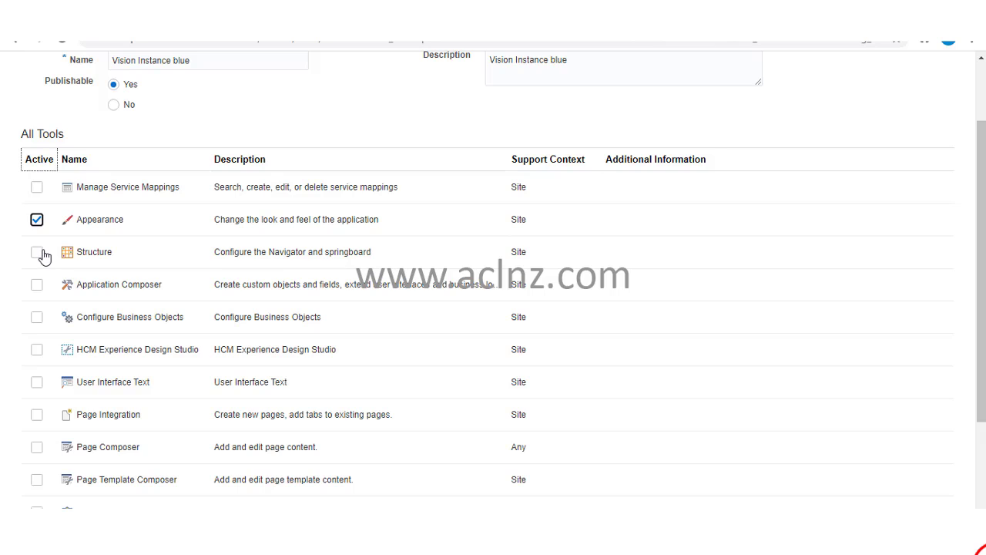
{"action": "left_click", "coordinate": [37, 253]}
{"action": "scroll", "coordinate": [348, 266], "scroll_direction": "down", "scroll_amount": 1}
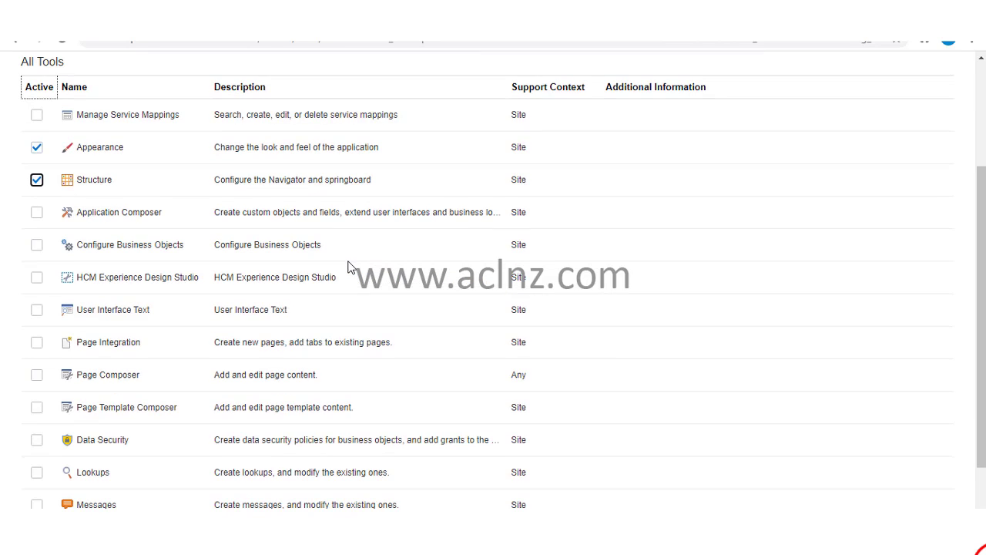
{"action": "left_click", "coordinate": [36, 310]}
- Activate Page Composer, Page Template Composer, Data Security, Messages and Flexfields tools
{"action": "scroll", "coordinate": [12, 313], "scroll_direction": "down", "scroll_amount": 1}
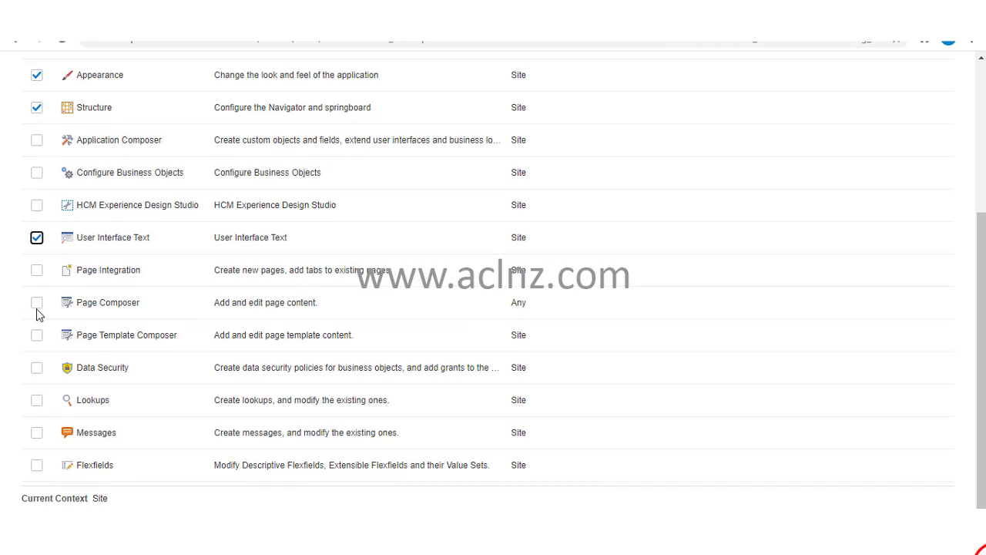
{"action": "left_click", "coordinate": [37, 310]}
{"action": "left_click", "coordinate": [37, 336]}
{"action": "left_click", "coordinate": [36, 369]}
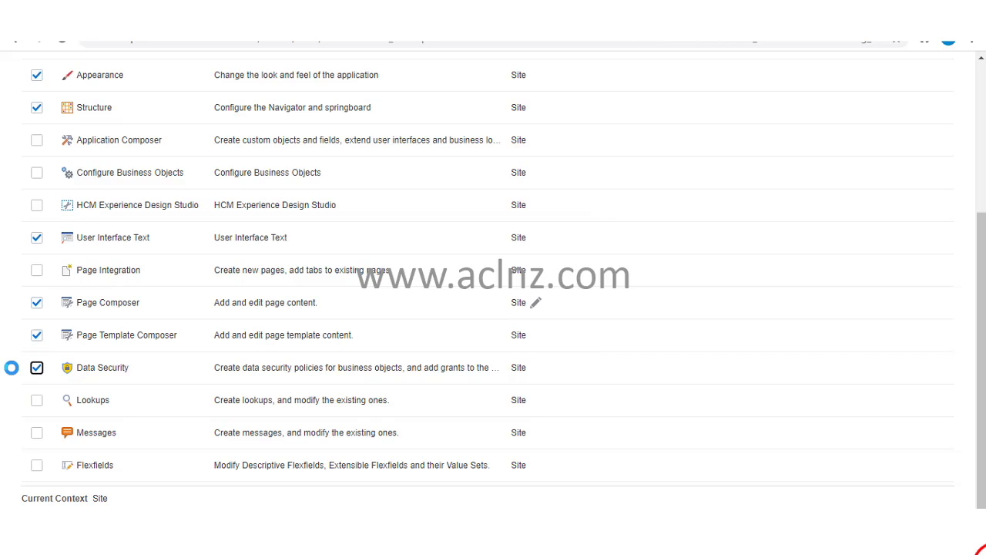
{"action": "left_click", "coordinate": [37, 435]}
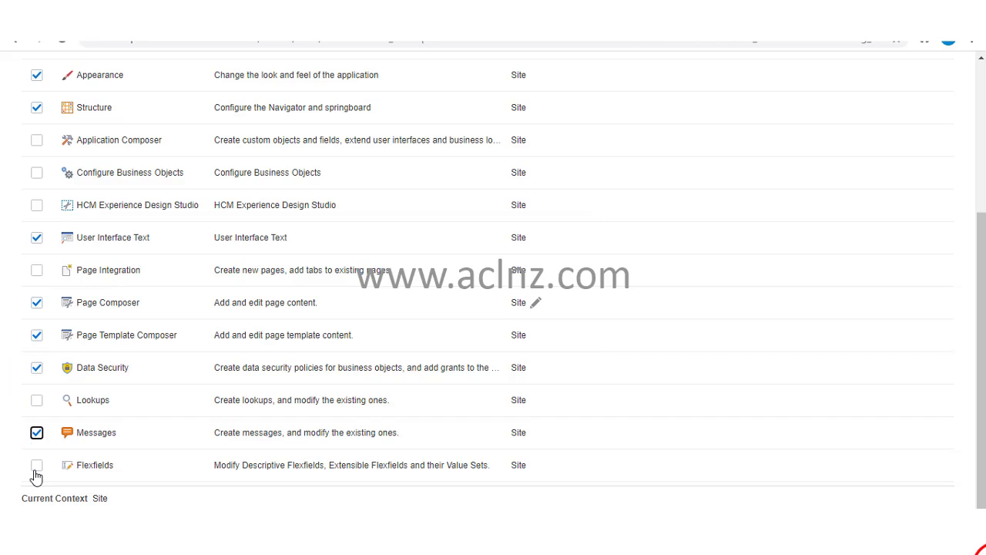
{"action": "left_click", "coordinate": [37, 467]}
{"action": "scroll", "coordinate": [616, 350], "scroll_direction": "up", "scroll_amount": 2}
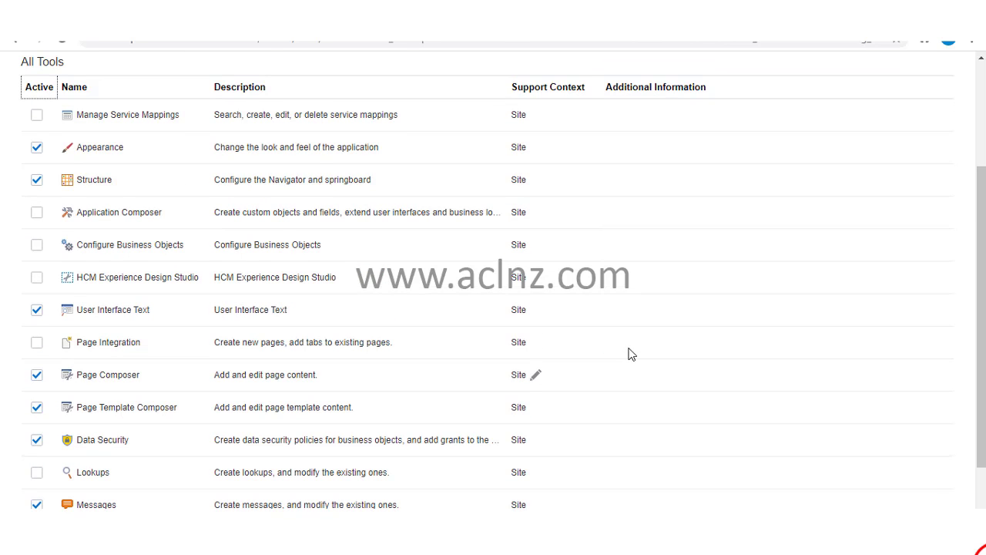
{"action": "scroll", "coordinate": [616, 355], "scroll_direction": "up", "scroll_amount": 3}
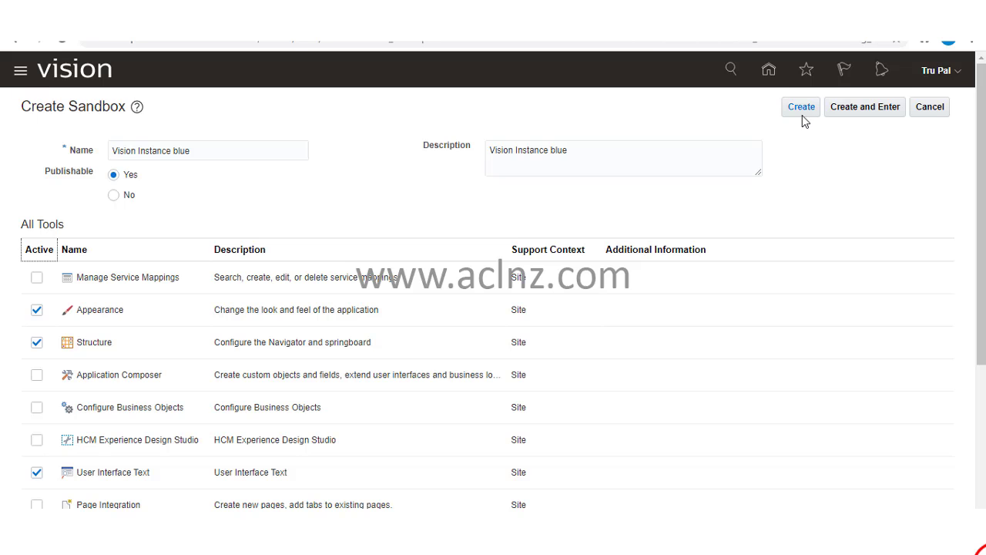
- Create and enter the Vision Instance blue sandbox, then open Tools > Appearance
{"action": "left_click", "coordinate": [846, 107]}
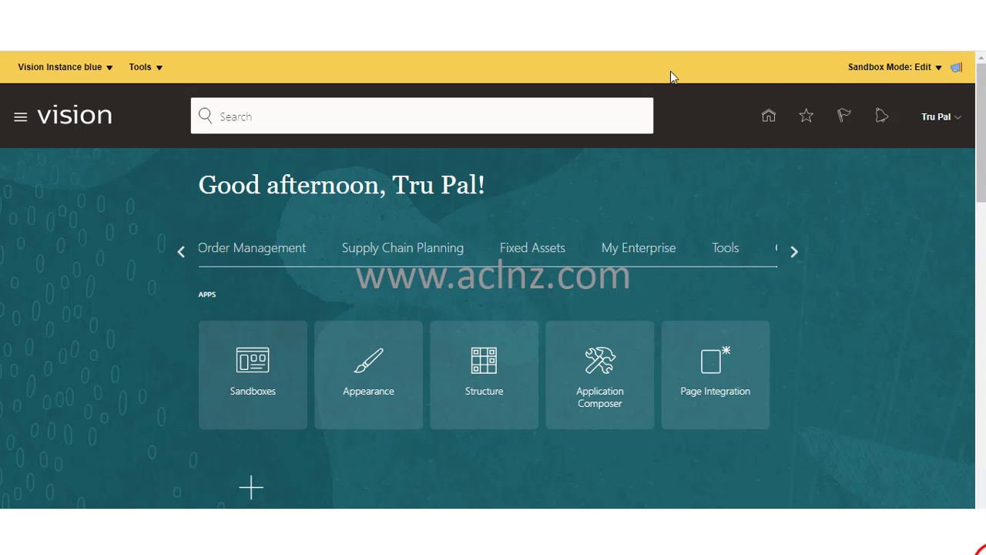
{"action": "left_click", "coordinate": [158, 69]}
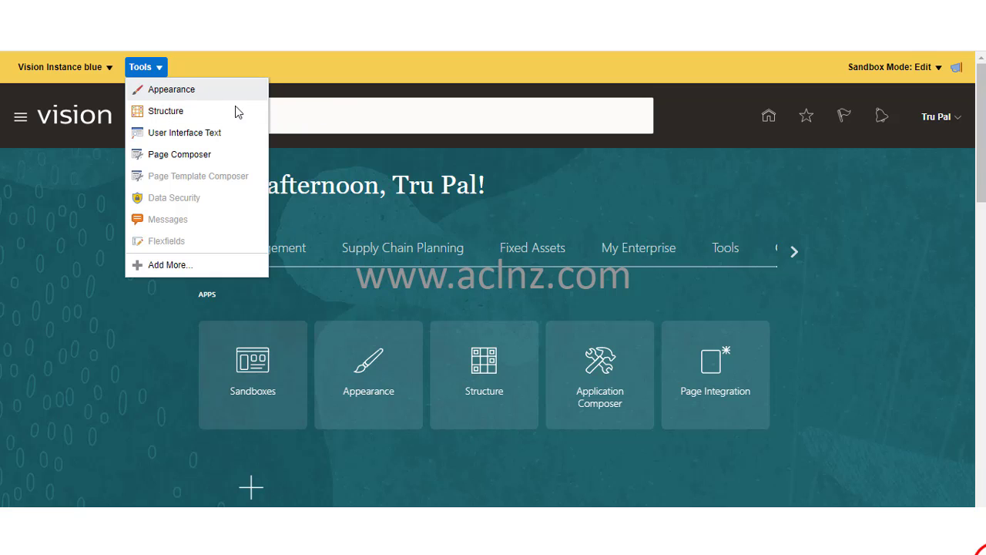
{"action": "left_click", "coordinate": [198, 91]}
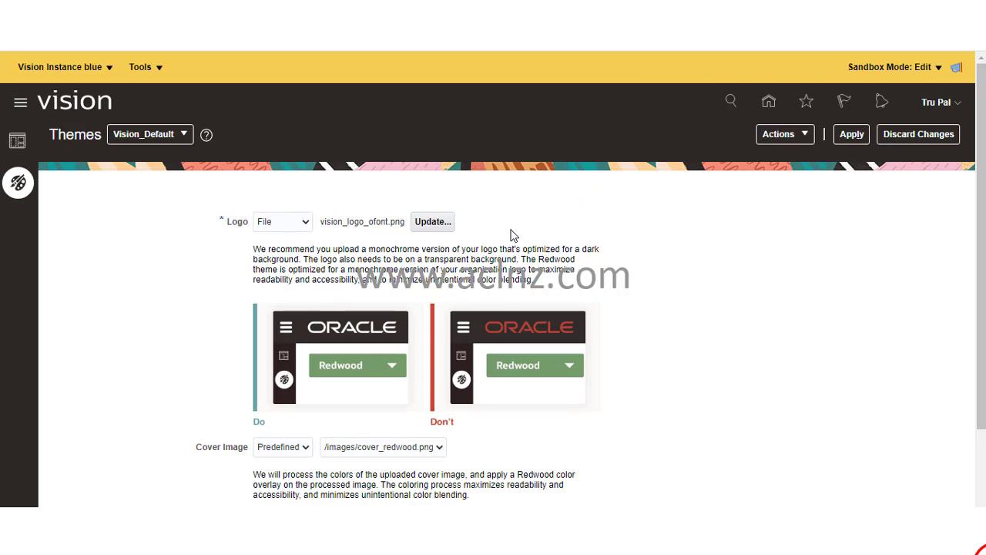
- Set the Vision_Default logo to the predefined image /images/logo-oracle-light.png
{"action": "scroll", "coordinate": [510, 233], "scroll_direction": "down", "scroll_amount": 1}
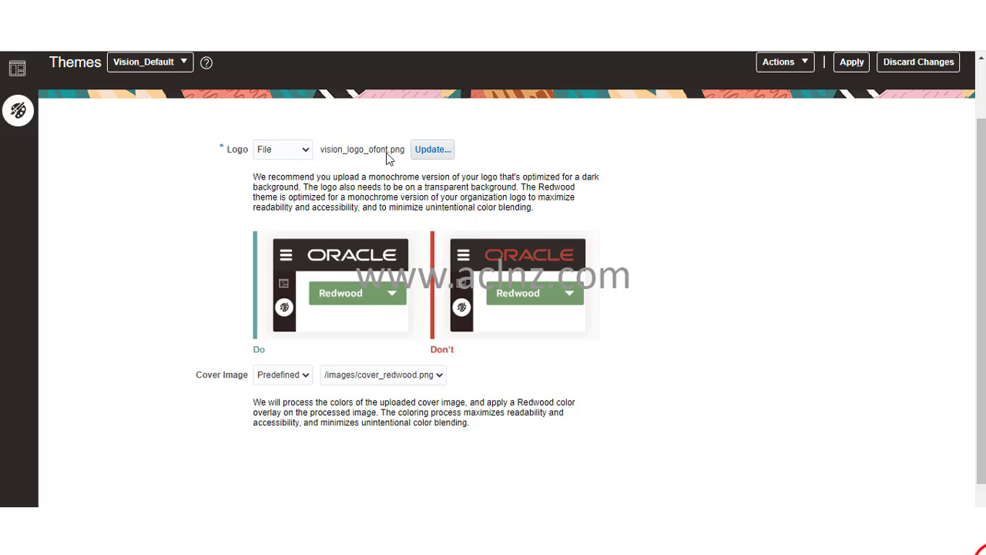
{"action": "left_click", "coordinate": [294, 154]}
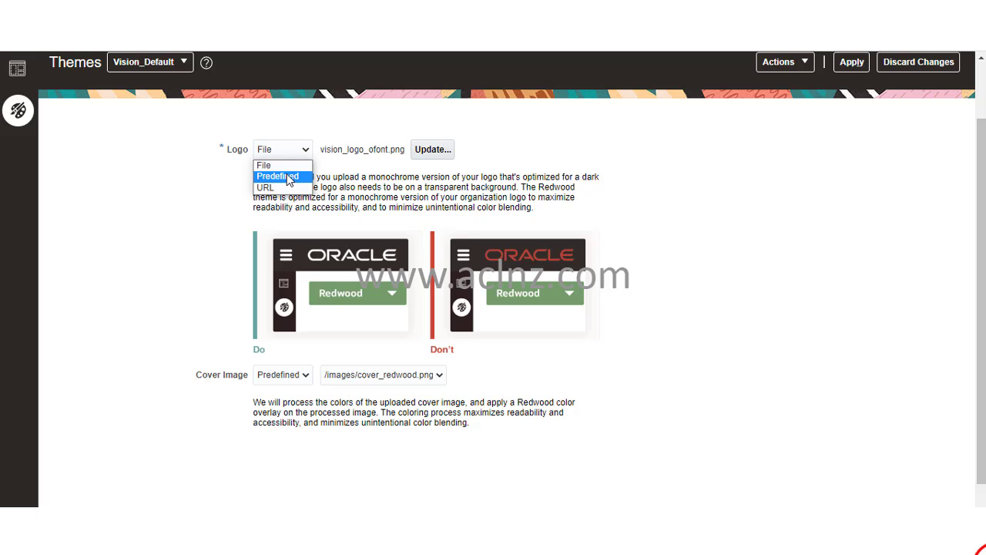
{"action": "left_click", "coordinate": [290, 177]}
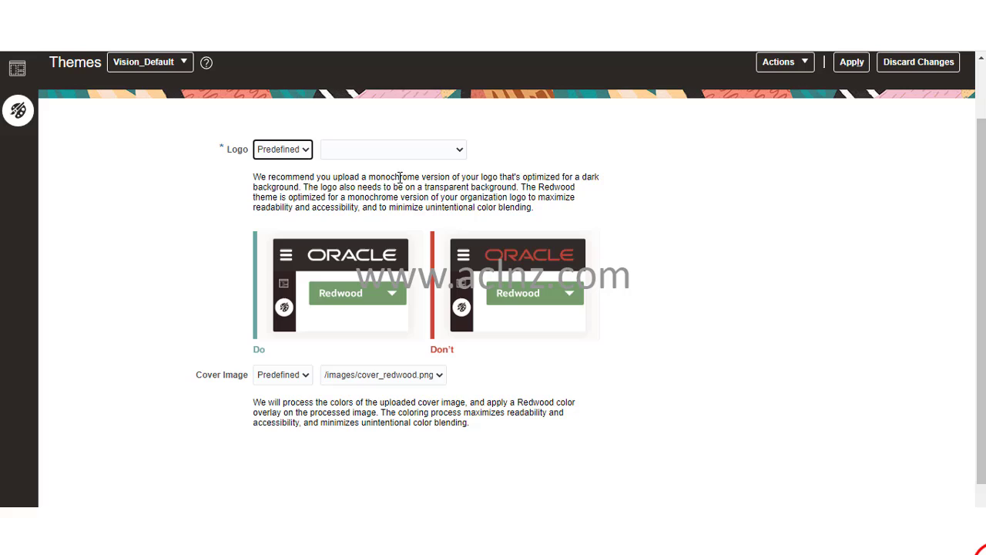
{"action": "left_click", "coordinate": [460, 151]}
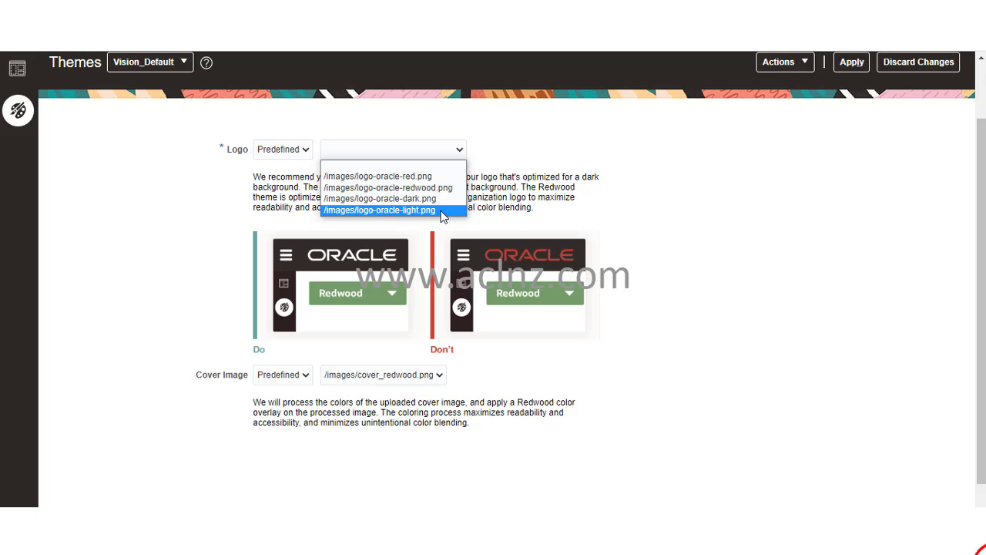
{"action": "left_click", "coordinate": [443, 211]}
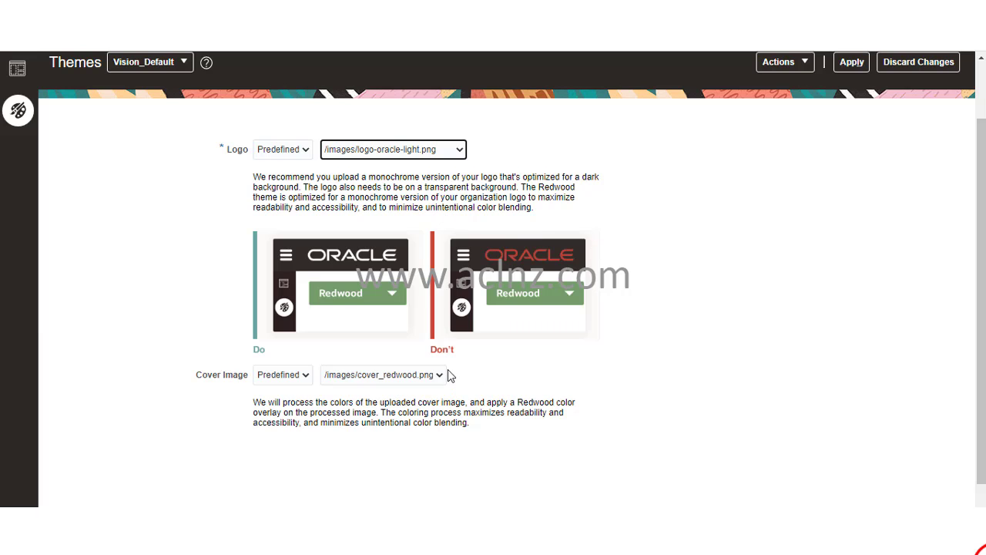
- Review the cover image options, keeping the Predefined cover_redwood.png cover image
{"action": "scroll", "coordinate": [200, 286], "scroll_direction": "down", "scroll_amount": 1}
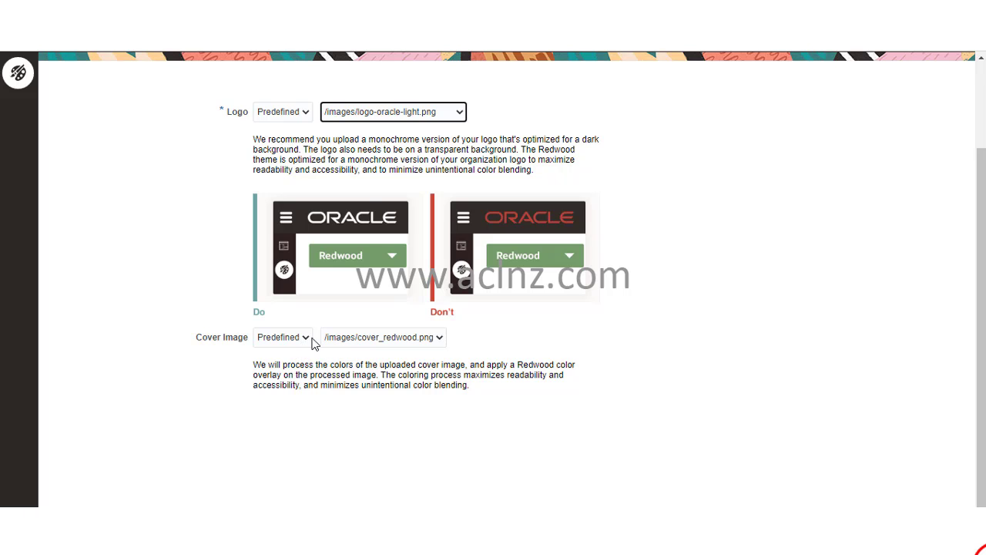
{"action": "left_click", "coordinate": [300, 340]}
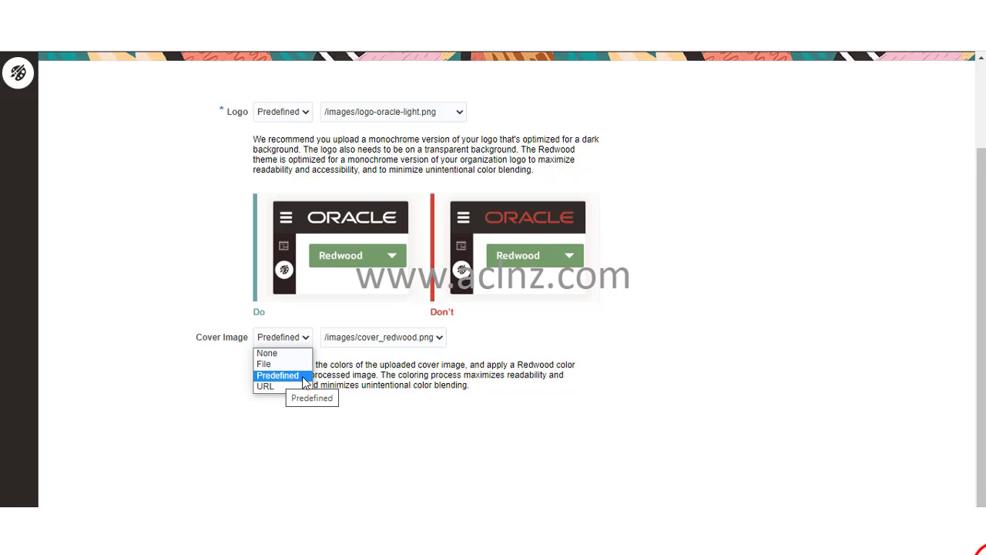
{"action": "left_click", "coordinate": [433, 344]}
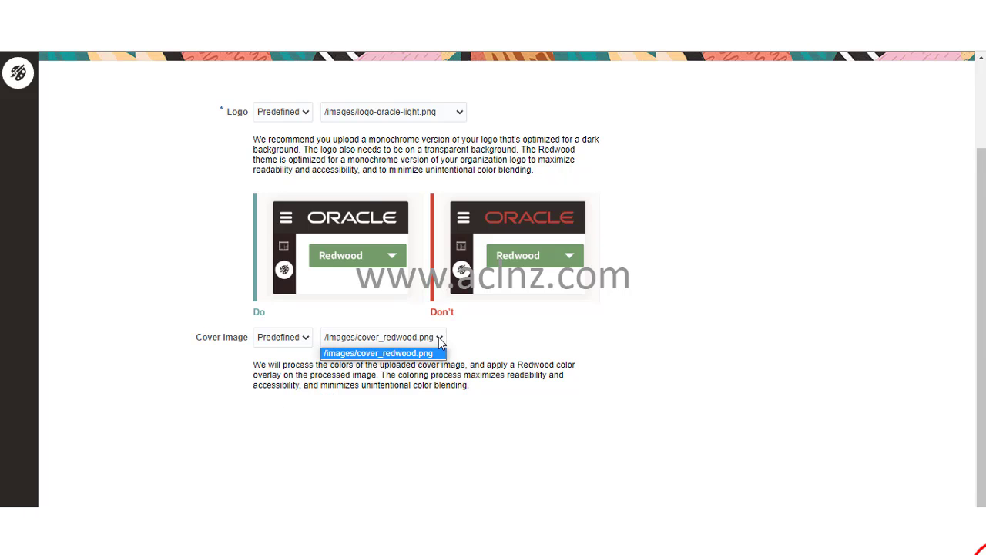
{"action": "left_click", "coordinate": [276, 337]}
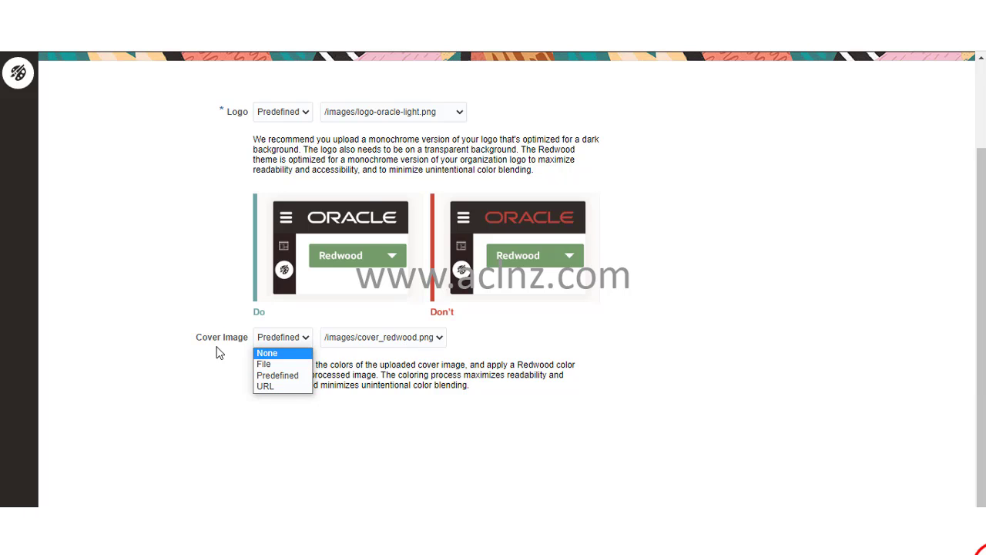
{"action": "left_click", "coordinate": [189, 340]}
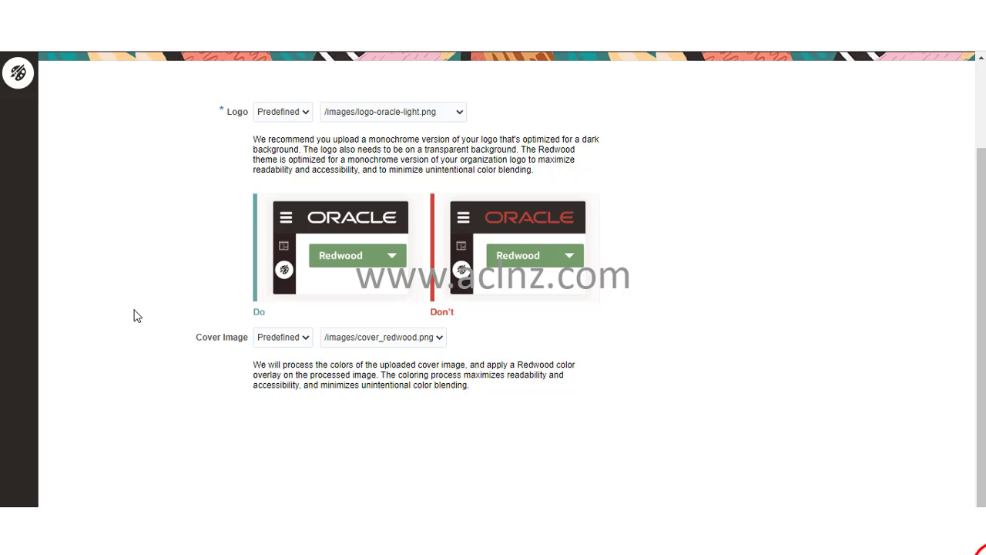
{"action": "scroll", "coordinate": [132, 315], "scroll_direction": "up", "scroll_amount": 3}
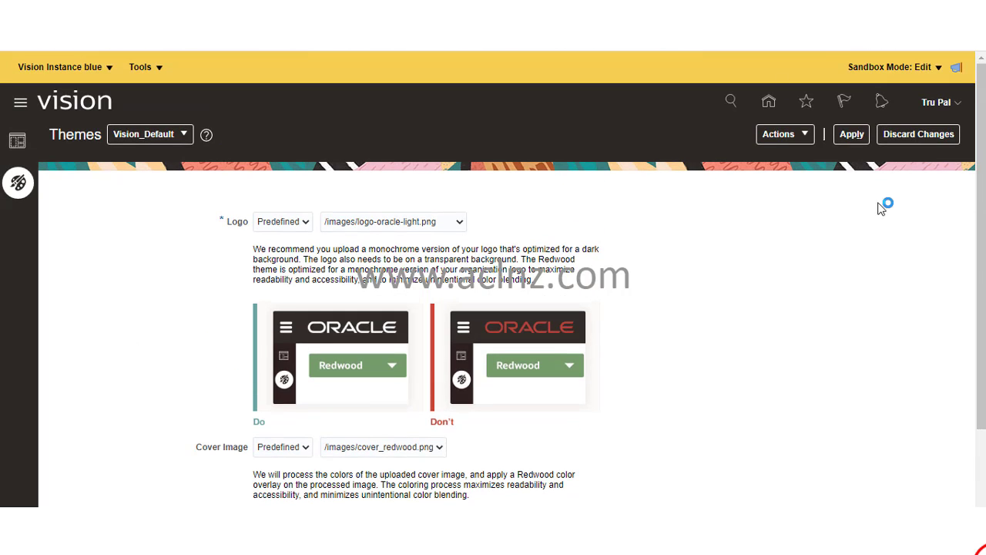
- Apply the edited theme so the header shows the ORACLE logo, then list available themes
{"action": "left_click", "coordinate": [805, 134]}
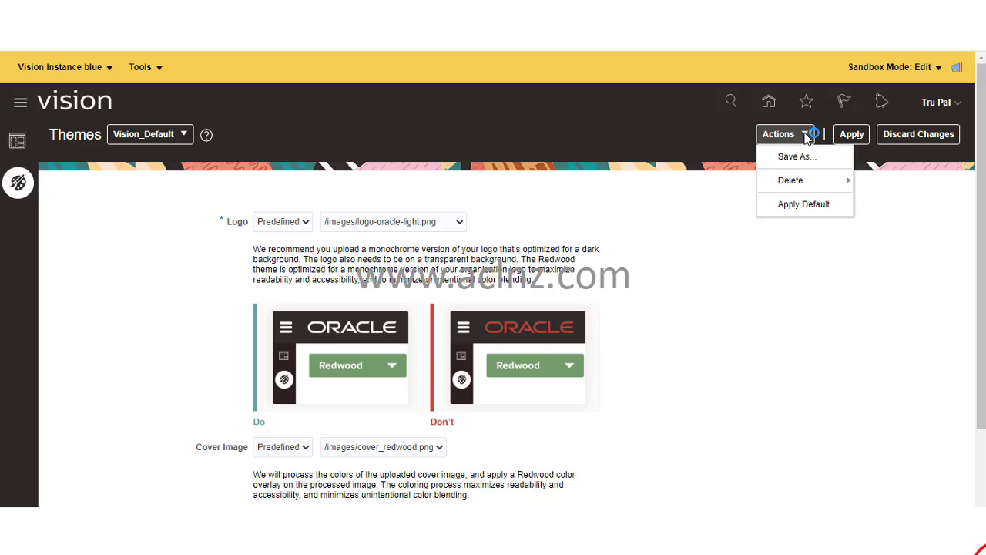
{"action": "left_click", "coordinate": [851, 135]}
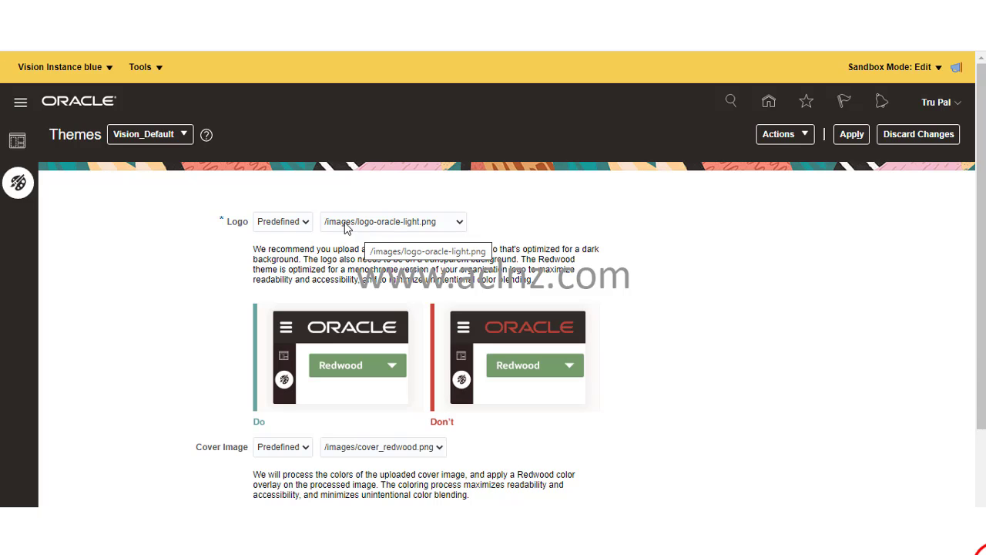
{"action": "left_click", "coordinate": [183, 135]}
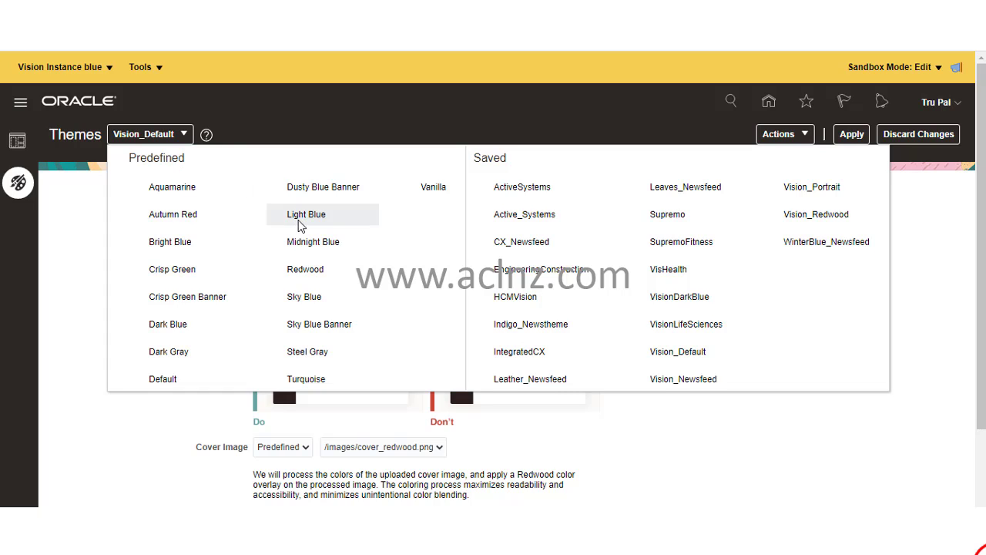
- Load the Light Blue predefined theme and inspect its background colour palettes unchanged
{"action": "left_click", "coordinate": [64, 273]}
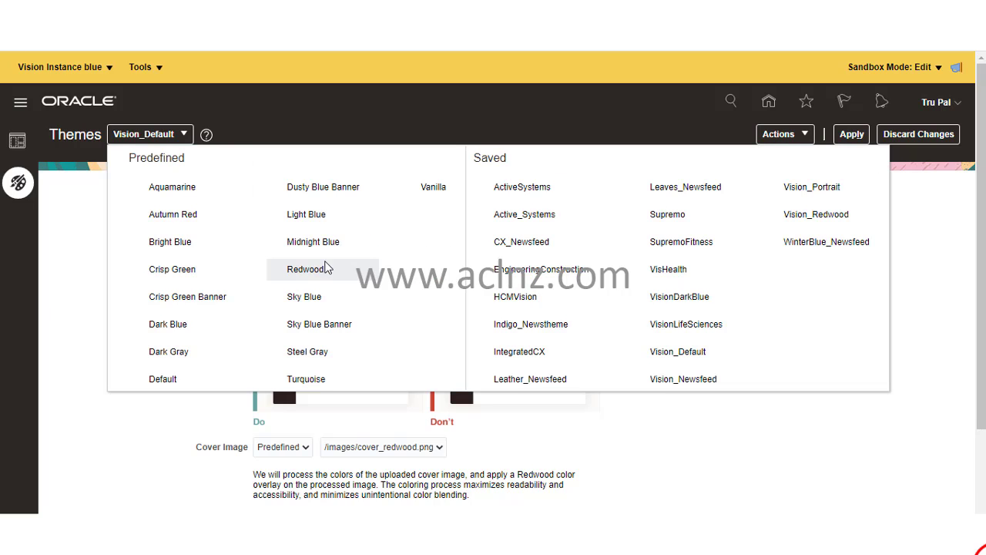
{"action": "left_click", "coordinate": [306, 217]}
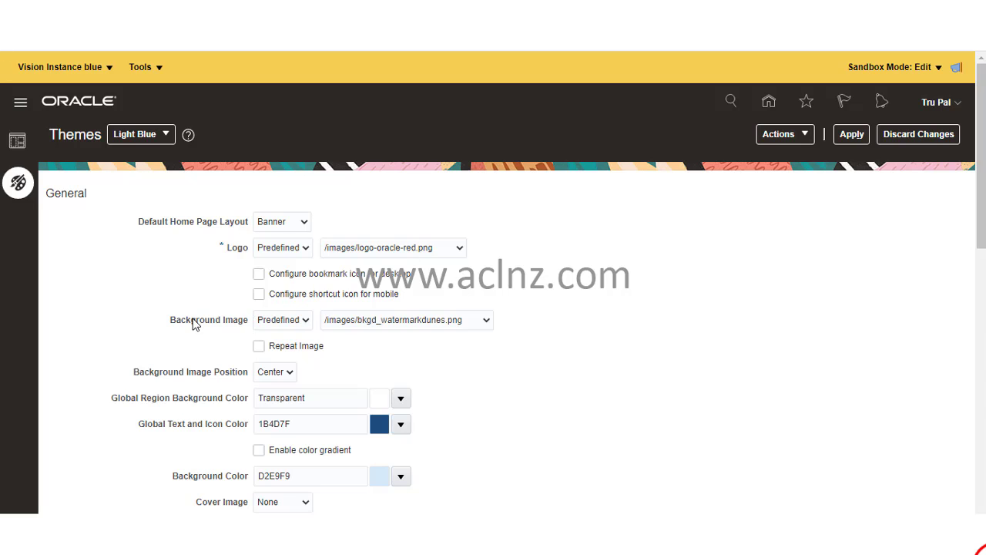
{"action": "scroll", "coordinate": [150, 321], "scroll_direction": "down", "scroll_amount": 1}
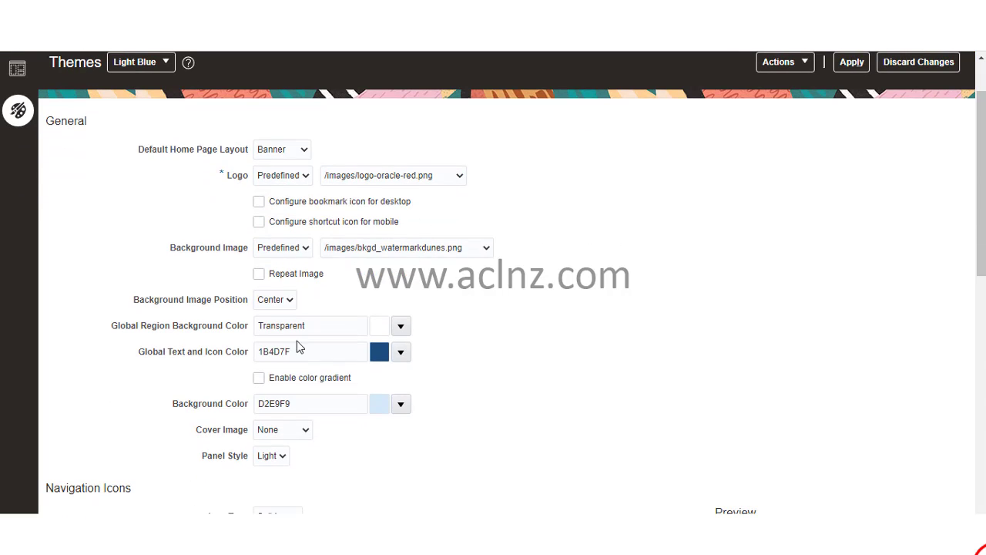
{"action": "left_click", "coordinate": [401, 405]}
{"action": "left_click", "coordinate": [401, 407]}
{"action": "left_click", "coordinate": [485, 420]}
{"action": "left_click", "coordinate": [403, 327]}
{"action": "left_click", "coordinate": [583, 368]}
- Change the Light Blue logo to /images/logo-oracle-redwood.png, keeping the background image Predefined
{"action": "left_click", "coordinate": [459, 175]}
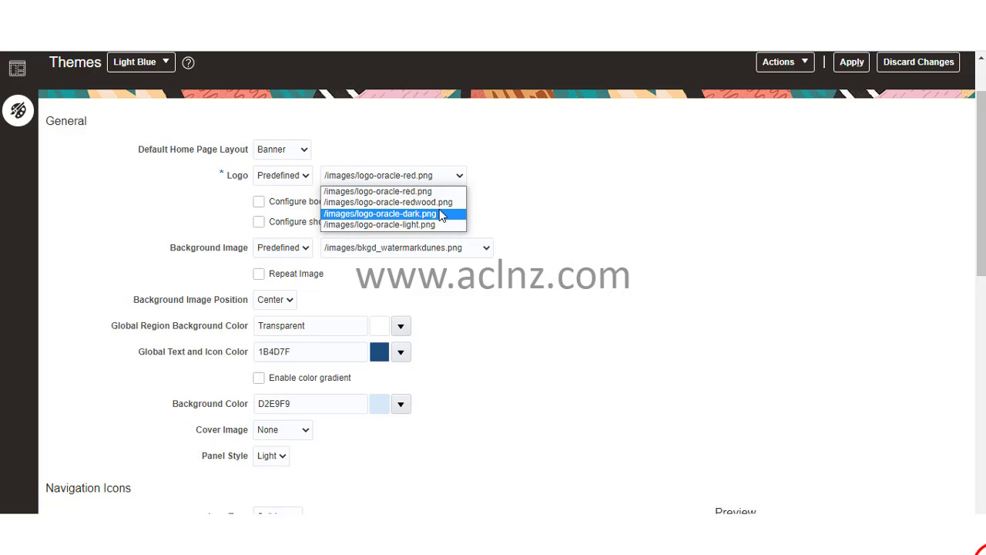
{"action": "left_click", "coordinate": [438, 205]}
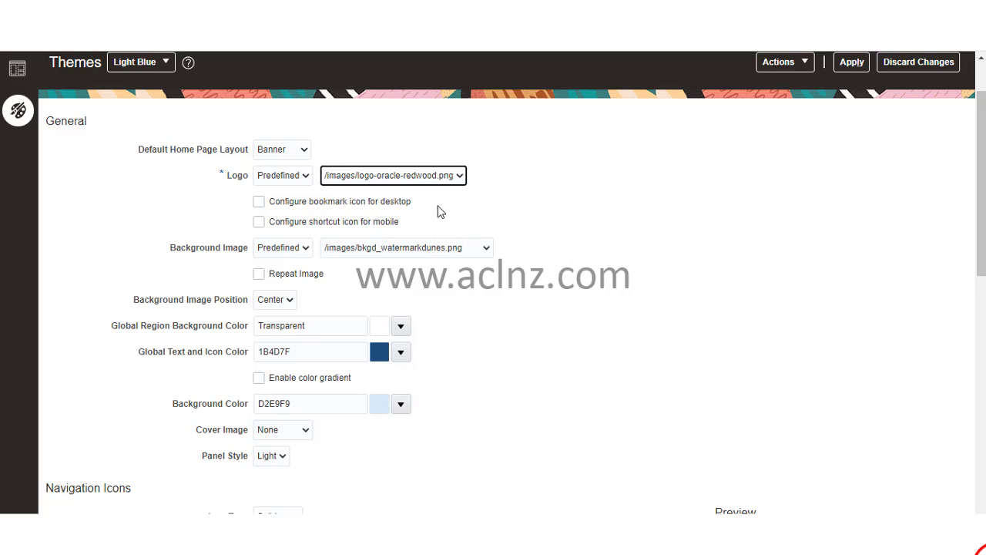
{"action": "left_click", "coordinate": [624, 259]}
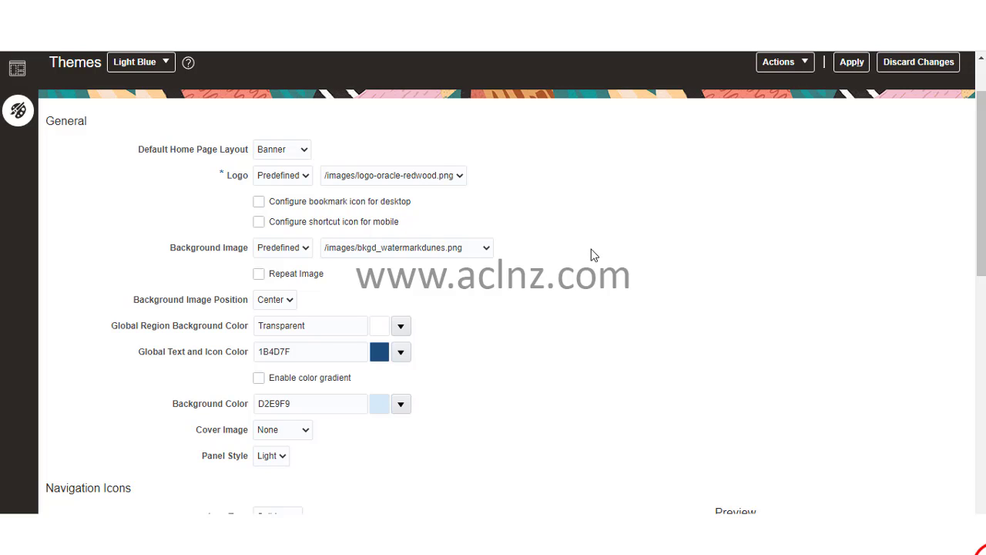
{"action": "left_click", "coordinate": [279, 246]}
{"action": "left_click", "coordinate": [279, 247]}
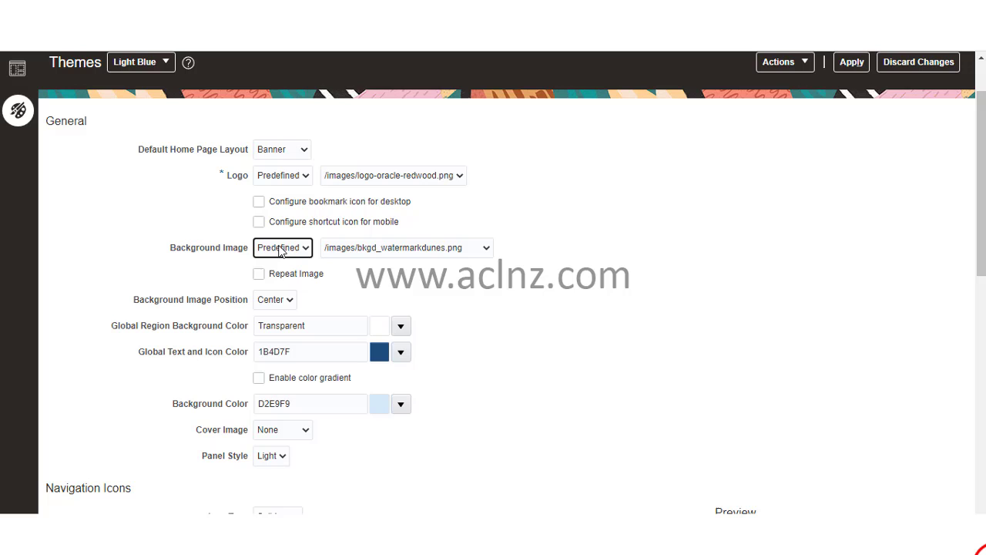
{"action": "left_click", "coordinate": [190, 198]}
{"action": "scroll", "coordinate": [189, 199], "scroll_direction": "down", "scroll_amount": 1}
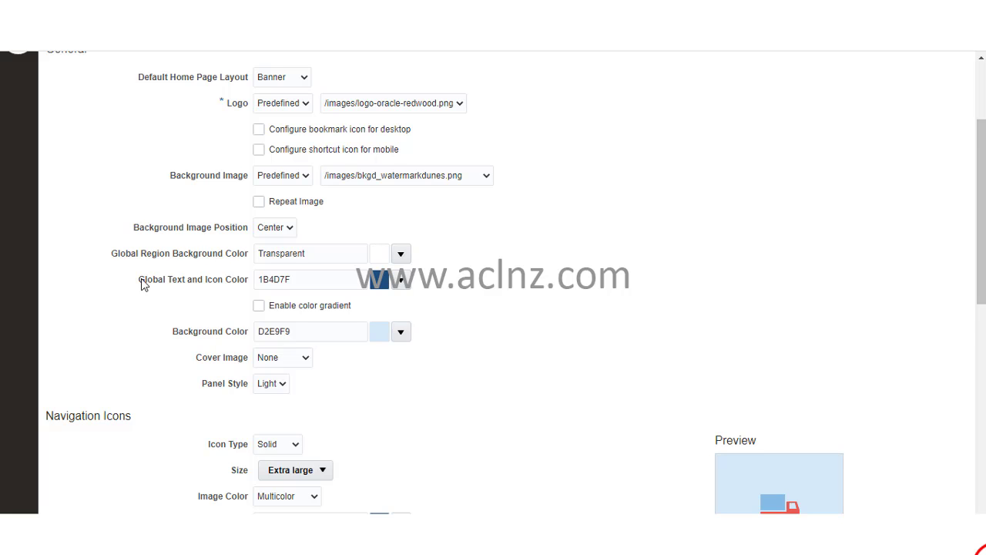
{"action": "scroll", "coordinate": [143, 286], "scroll_direction": "down", "scroll_amount": 1}
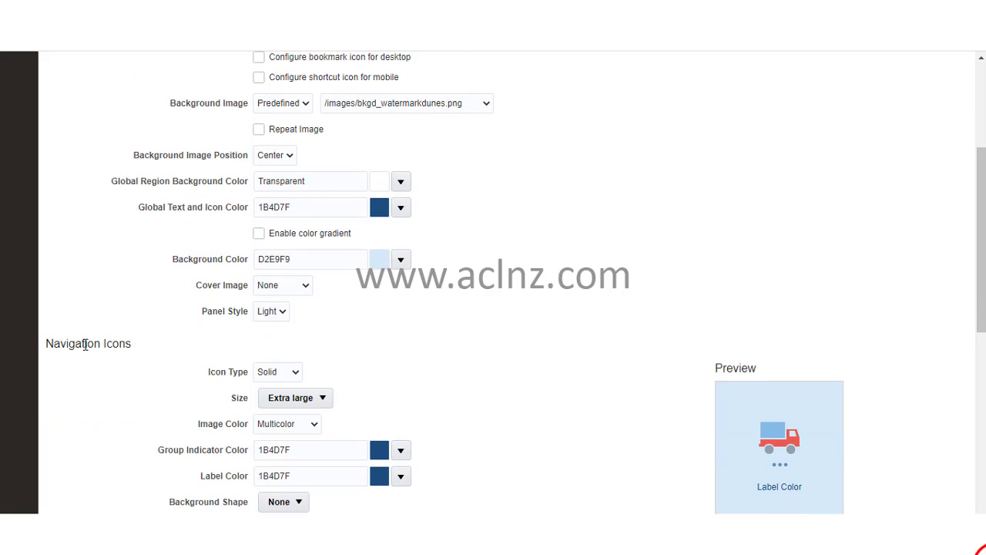
{"action": "scroll", "coordinate": [138, 352], "scroll_direction": "down", "scroll_amount": 1}
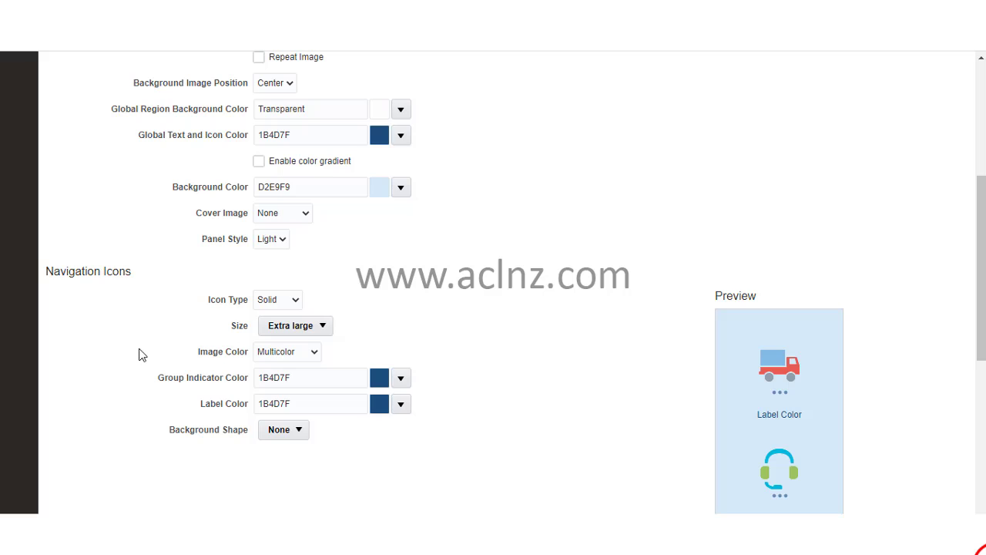
{"action": "left_click", "coordinate": [322, 327]}
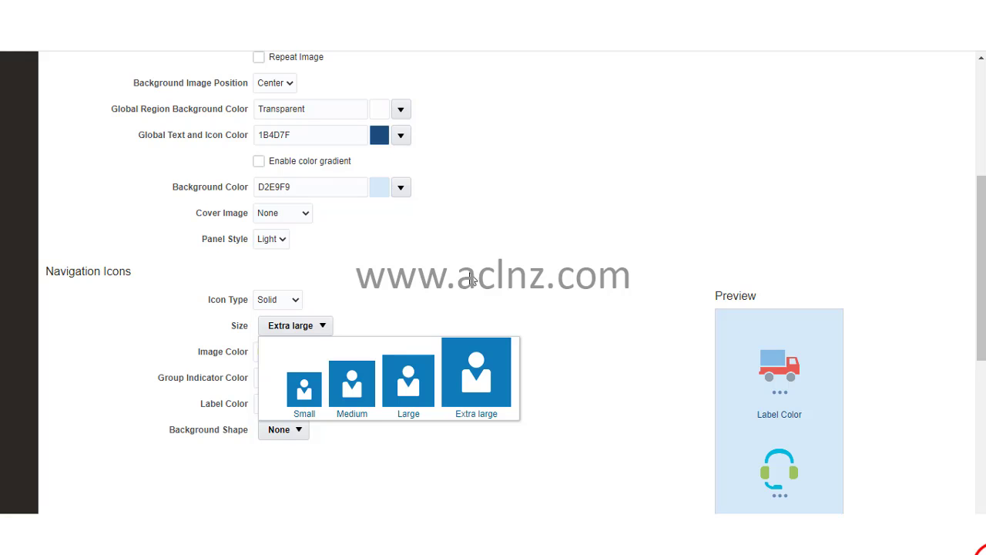
{"action": "left_click", "coordinate": [471, 279]}
{"action": "scroll", "coordinate": [496, 291], "scroll_direction": "down", "scroll_amount": 4}
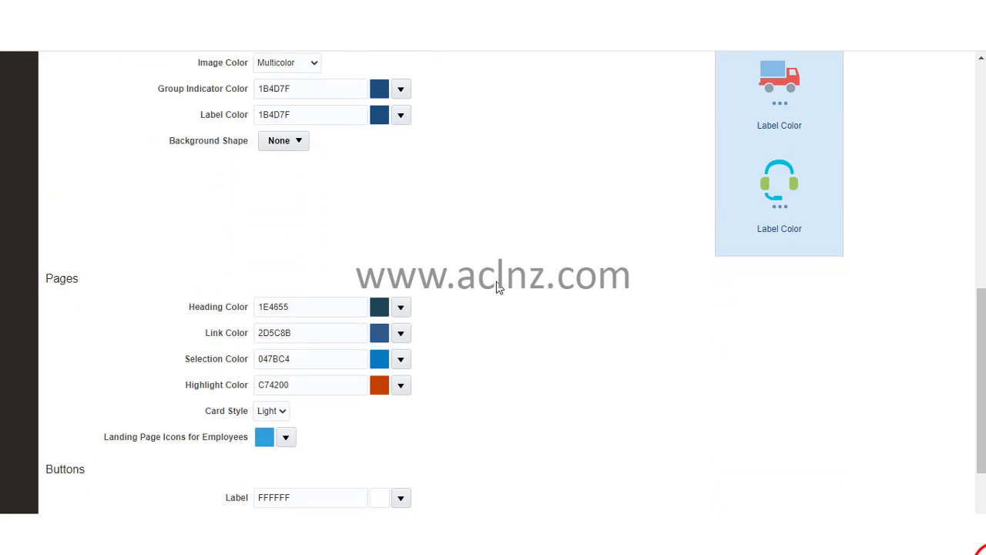
{"action": "scroll", "coordinate": [496, 284], "scroll_direction": "down", "scroll_amount": 1}
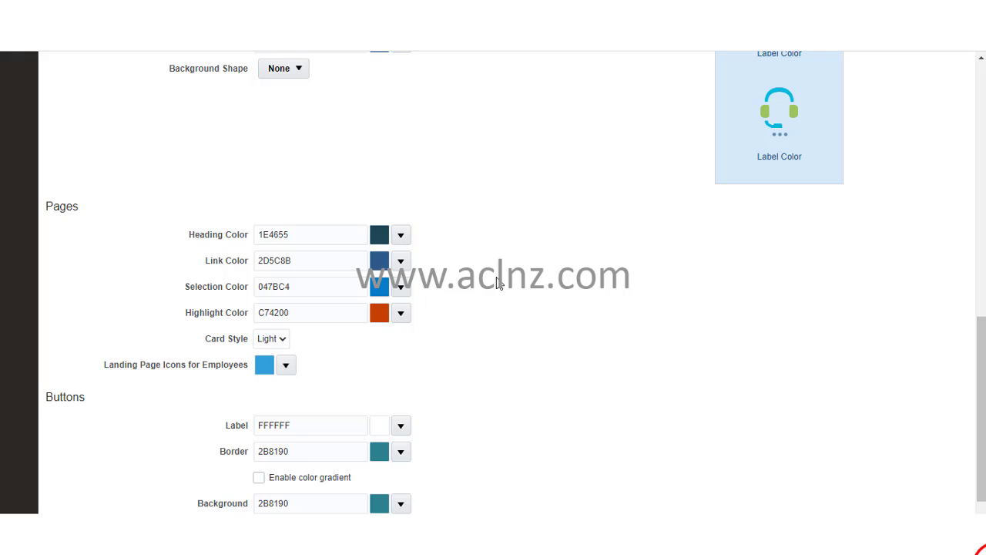
{"action": "scroll", "coordinate": [497, 283], "scroll_direction": "down", "scroll_amount": 1}
{"action": "scroll", "coordinate": [497, 283], "scroll_direction": "up", "scroll_amount": 10}
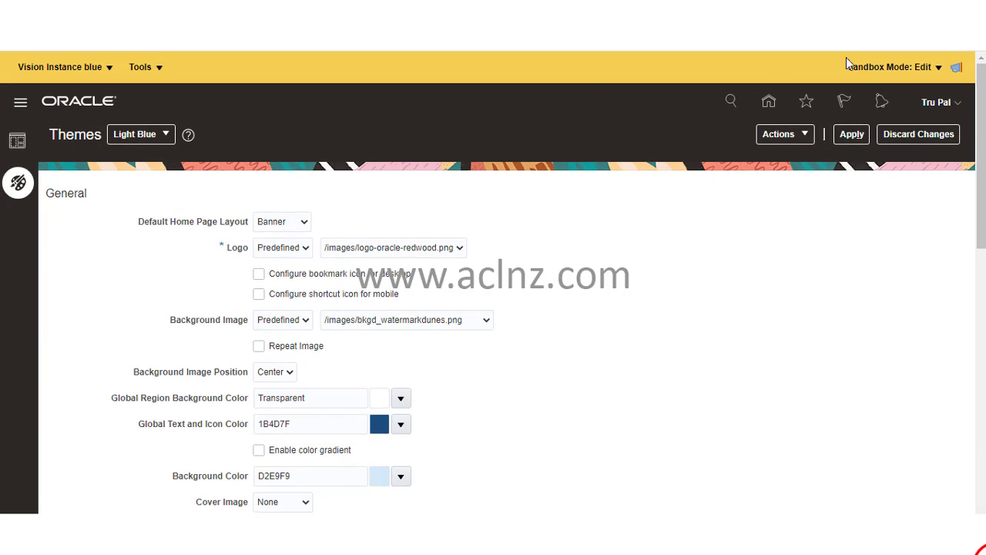
- Save the theme under the new name Vision_Default_2020, editing the suggested default name
{"action": "left_click", "coordinate": [850, 134]}
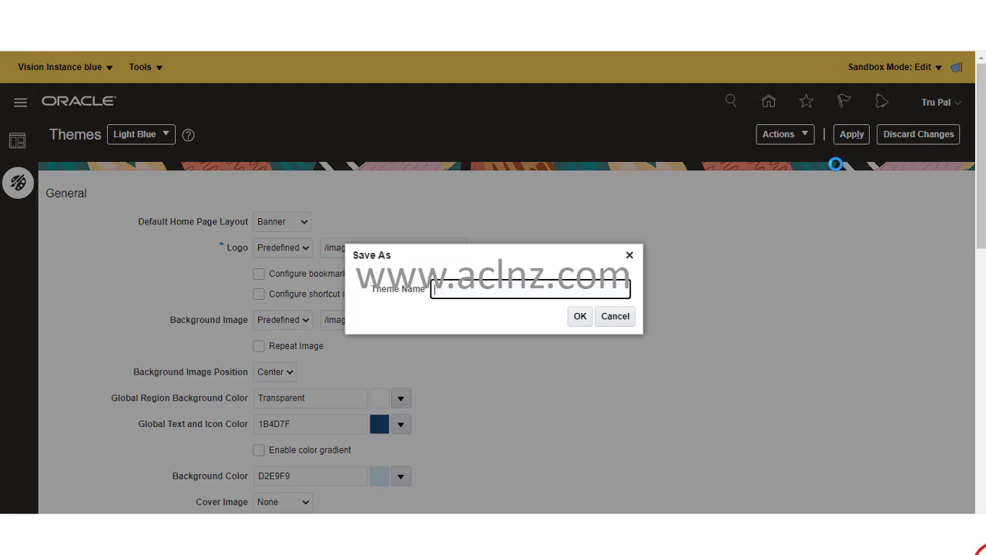
{"action": "left_click", "coordinate": [491, 292]}
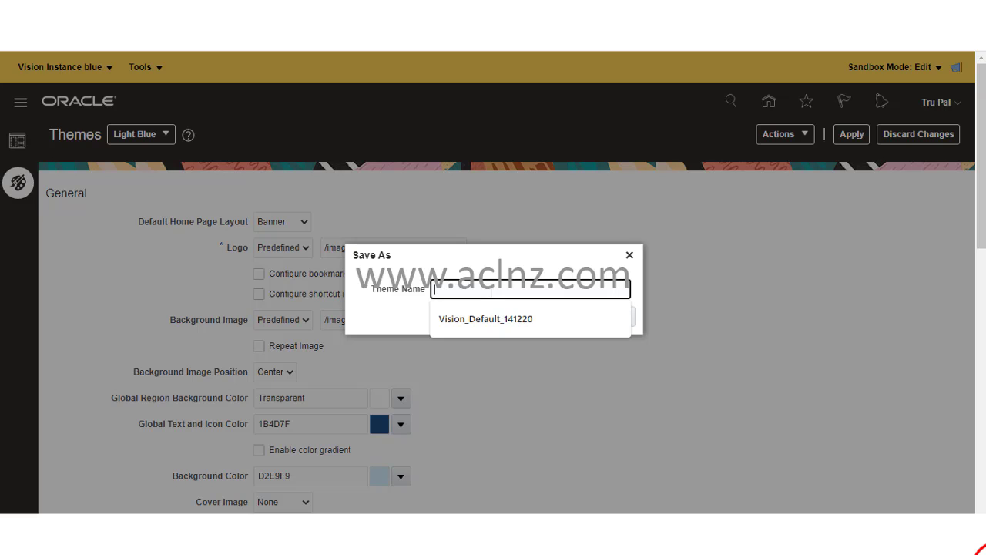
{"action": "left_click", "coordinate": [487, 318]}
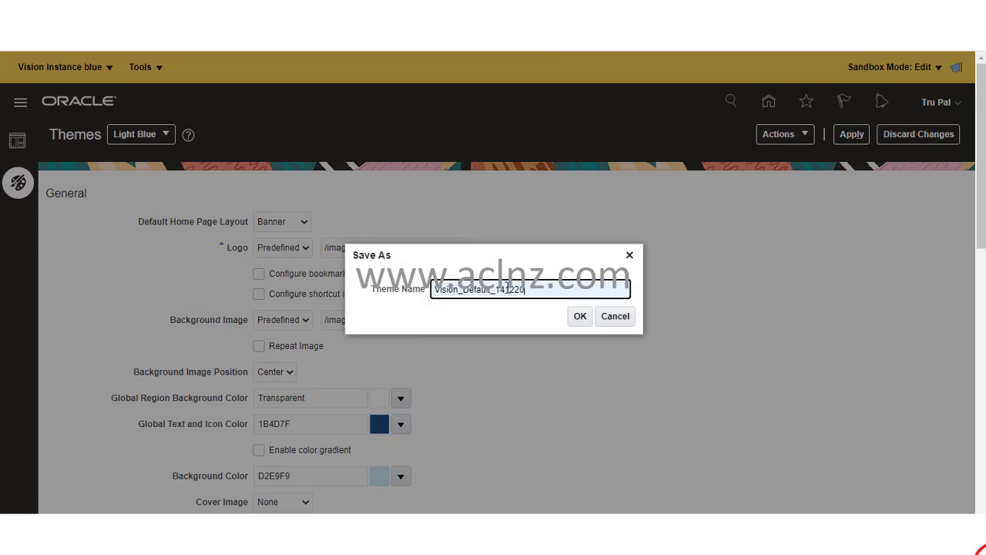
{"action": "left_click_drag", "start_coordinate": [507, 291], "coordinate": [495, 290]}
{"action": "type", "text": "23"}
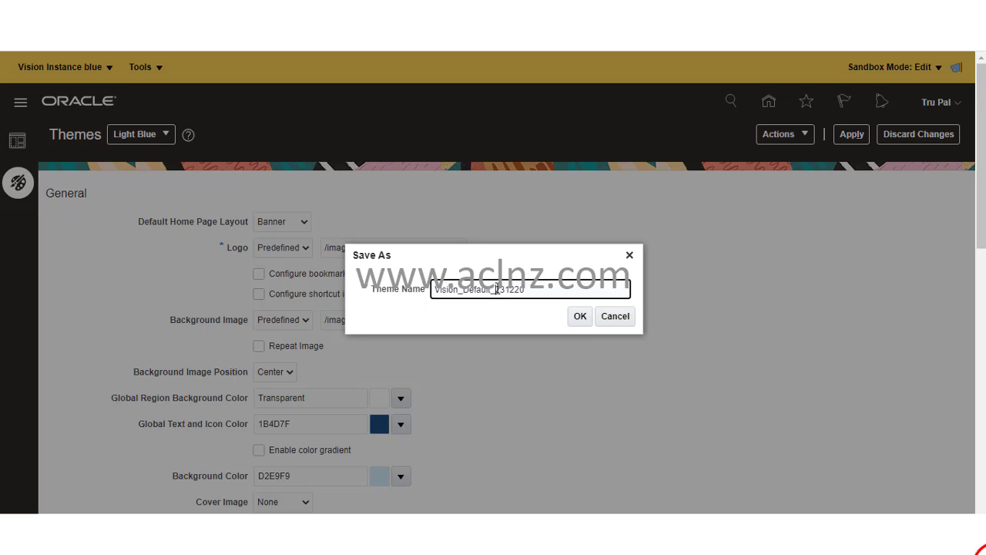
{"action": "left_click_drag", "start_coordinate": [496, 289], "coordinate": [515, 289]}
{"action": "key", "text": "BackSpace"}
{"action": "left_click", "coordinate": [580, 316]}
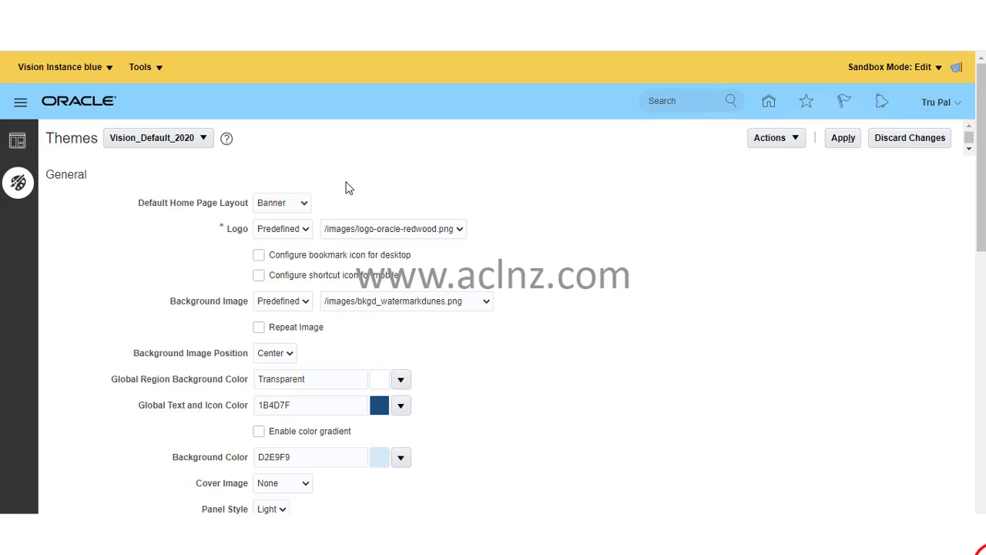
{"action": "left_click", "coordinate": [204, 145]}
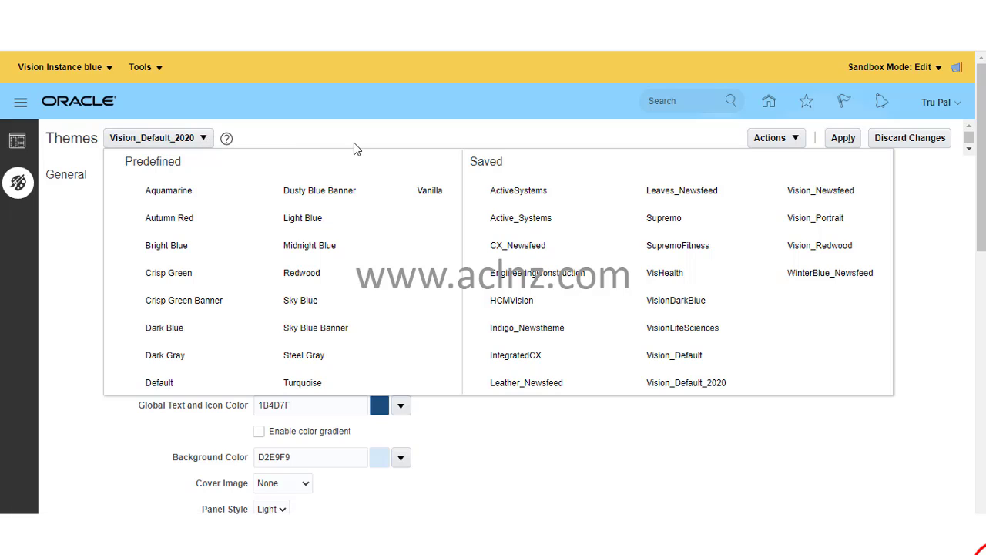
{"action": "left_click", "coordinate": [321, 101]}
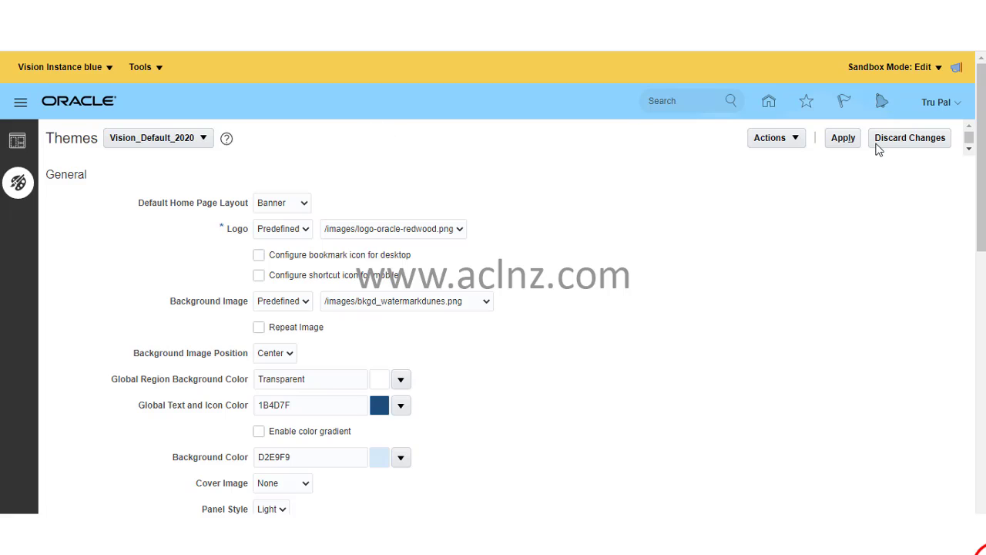
{"action": "left_click", "coordinate": [794, 138]}
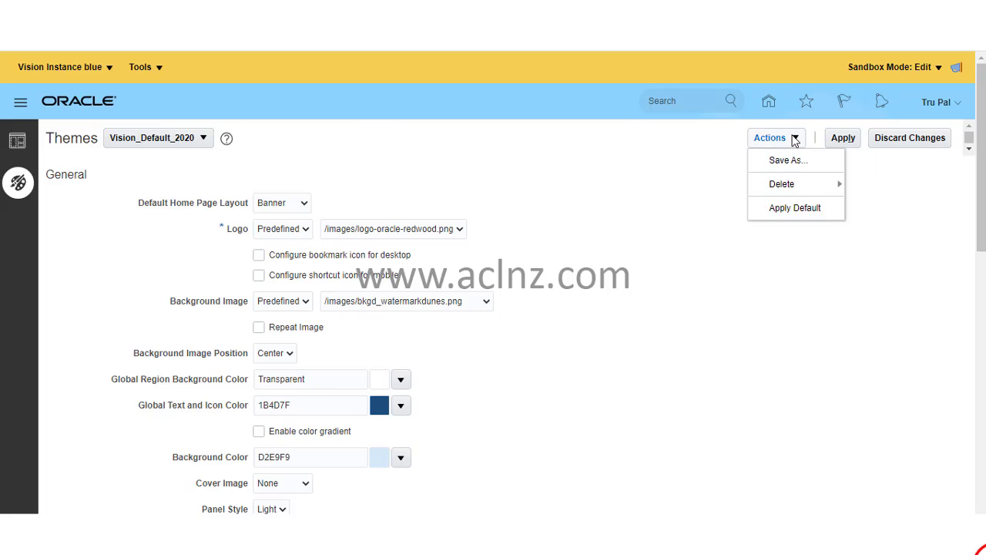
{"action": "key", "text": "Tab"}
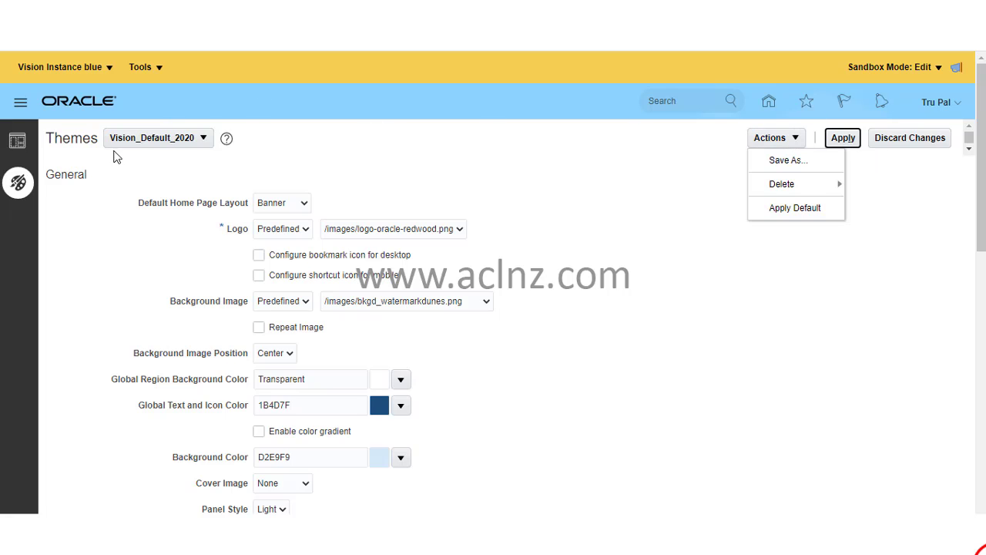
{"action": "left_click", "coordinate": [199, 98]}
{"action": "left_click", "coordinate": [159, 68]}
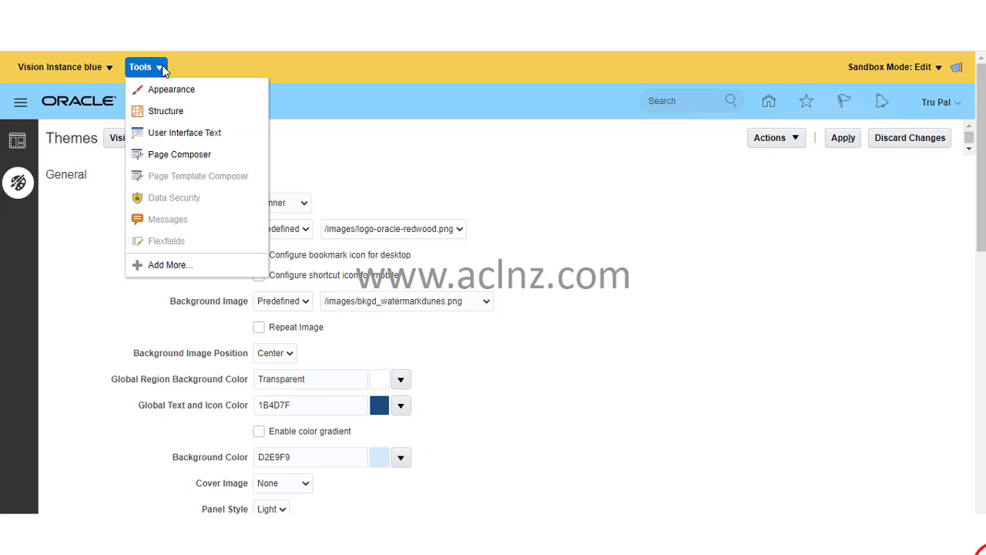
{"action": "left_click", "coordinate": [108, 67]}
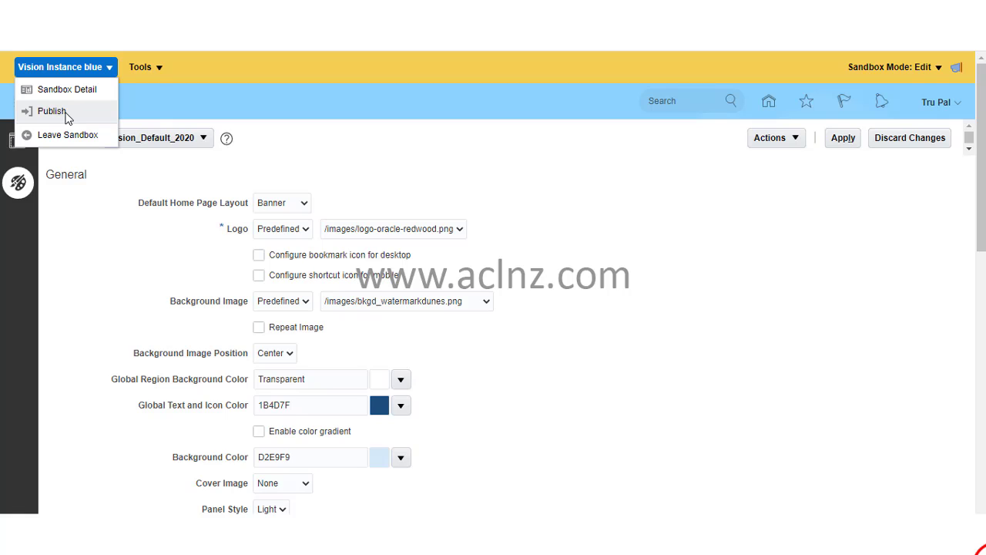
{"action": "left_click", "coordinate": [598, 264]}
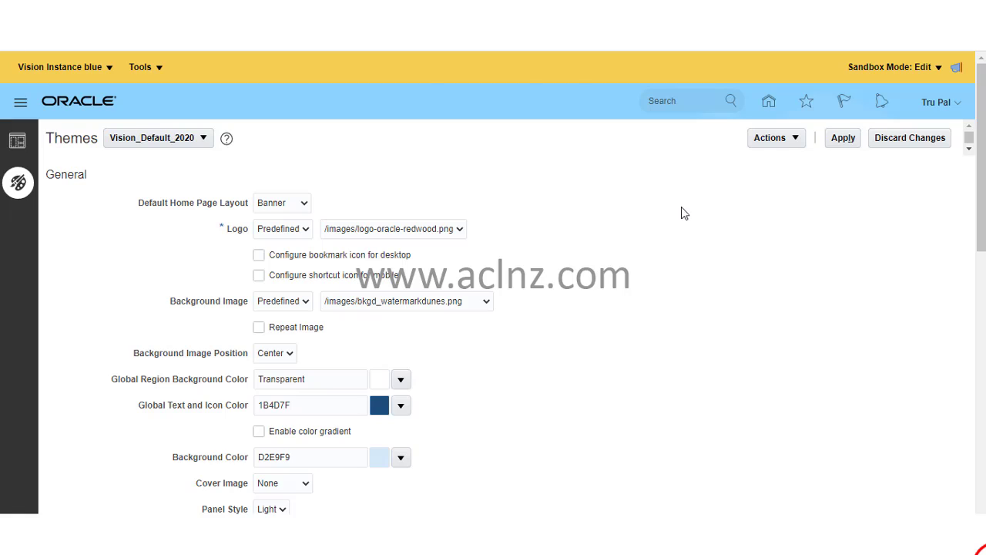
{"action": "left_click", "coordinate": [110, 68]}
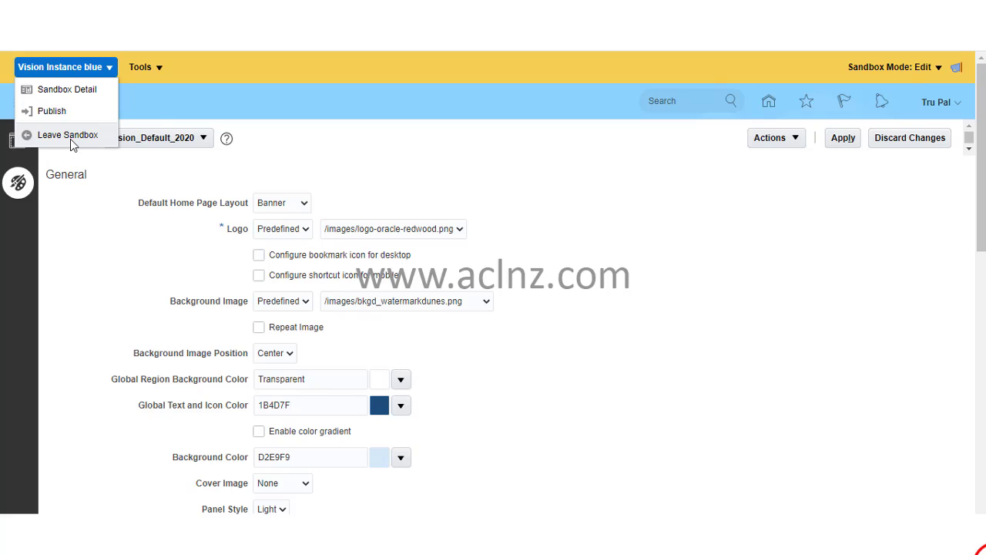
{"action": "left_click", "coordinate": [594, 222]}
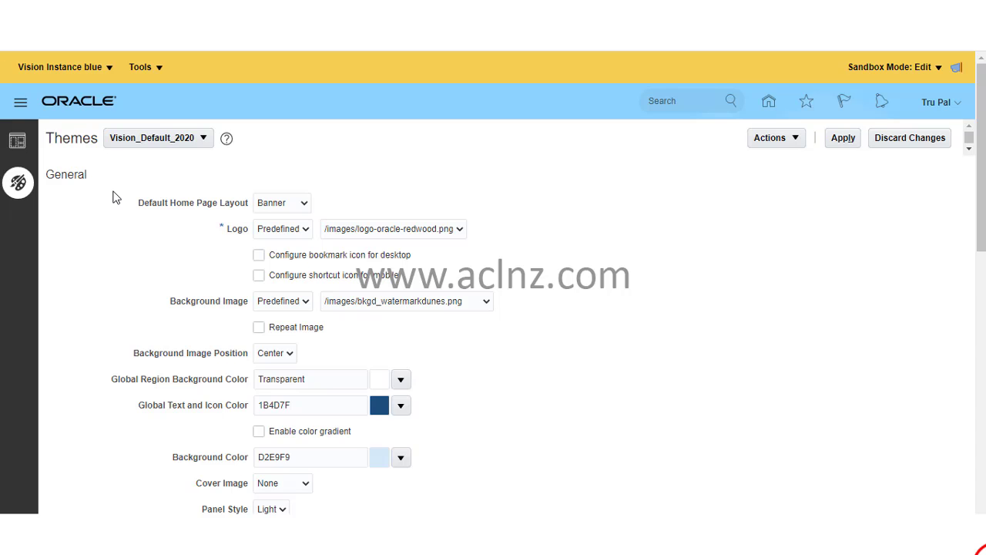
- Leave the Vision Instance blue sandbox and confirm the Information dialogs to return home
{"action": "scroll", "coordinate": [51, 304], "scroll_direction": "down", "scroll_amount": 2}
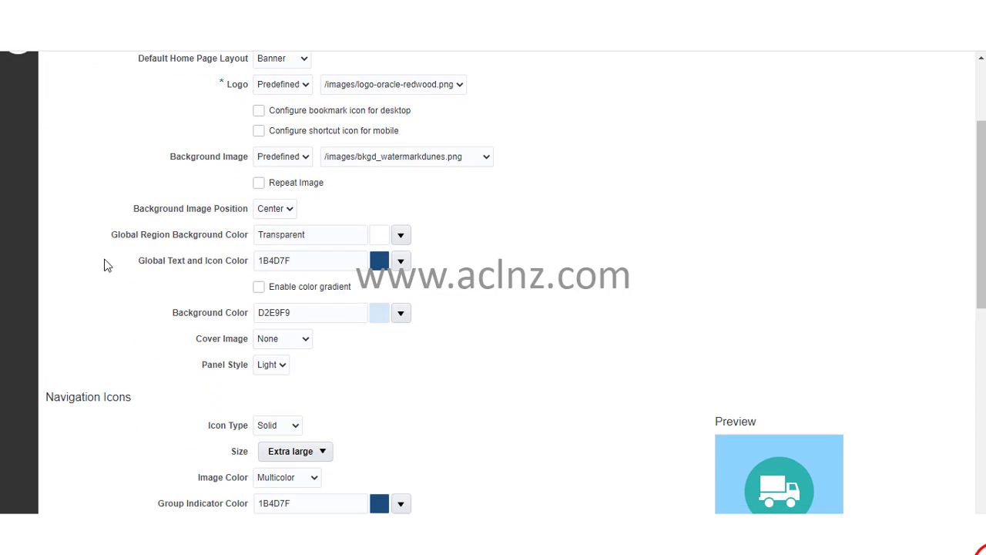
{"action": "scroll", "coordinate": [109, 266], "scroll_direction": "down", "scroll_amount": 3}
{"action": "scroll", "coordinate": [109, 268], "scroll_direction": "down", "scroll_amount": 4}
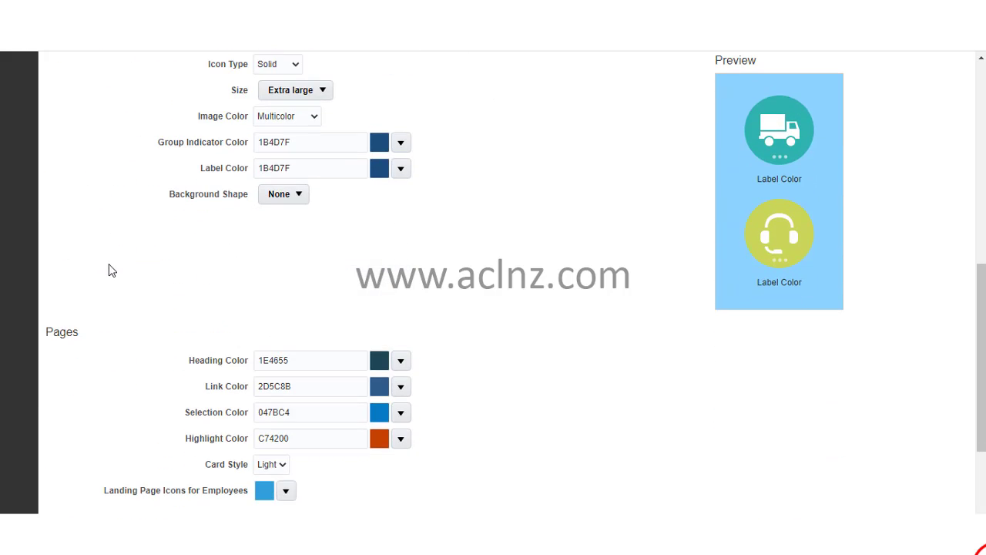
{"action": "scroll", "coordinate": [113, 269], "scroll_direction": "up", "scroll_amount": 5}
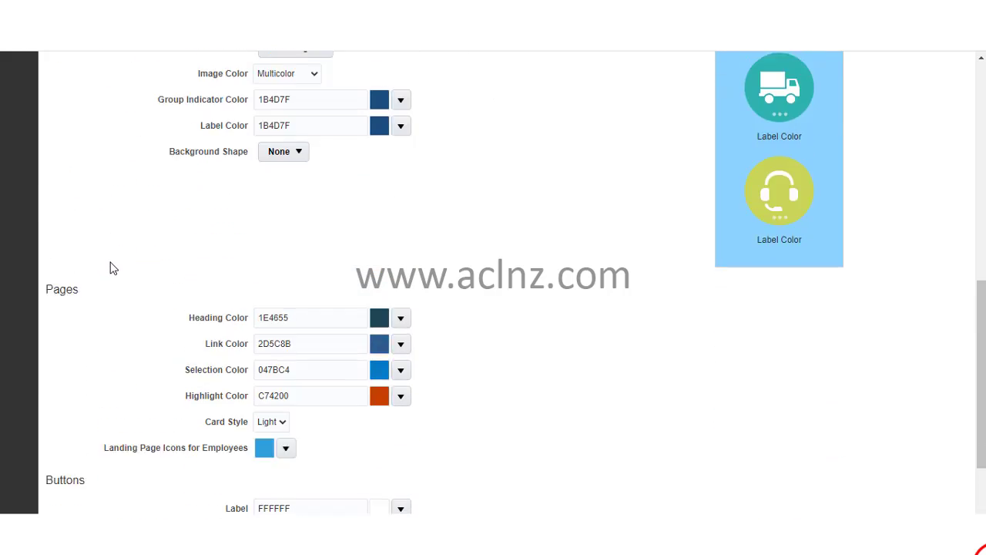
{"action": "scroll", "coordinate": [110, 268], "scroll_direction": "up", "scroll_amount": 4}
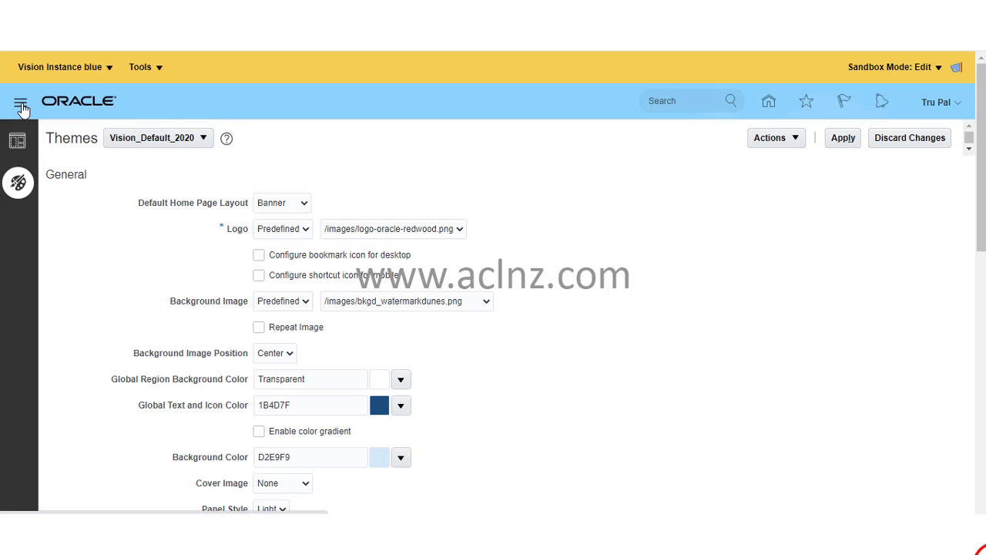
{"action": "left_click", "coordinate": [84, 71]}
{"action": "left_click", "coordinate": [68, 134]}
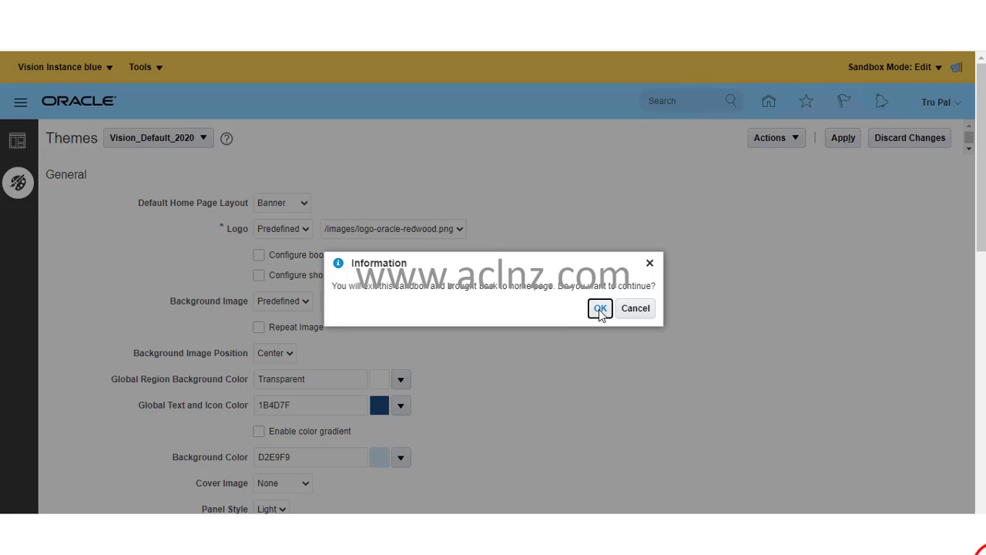
{"action": "left_click", "coordinate": [599, 312]}
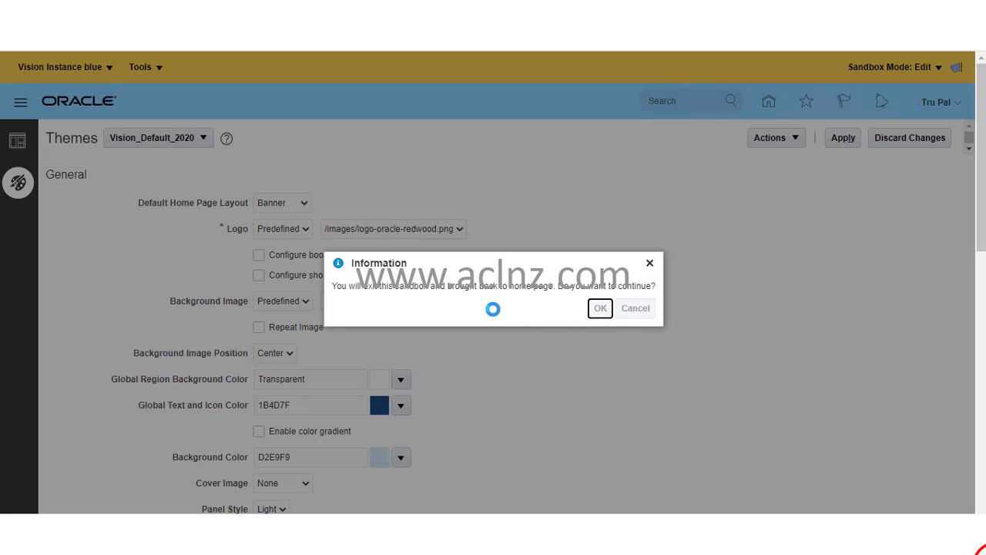
{"action": "left_click", "coordinate": [595, 308]}
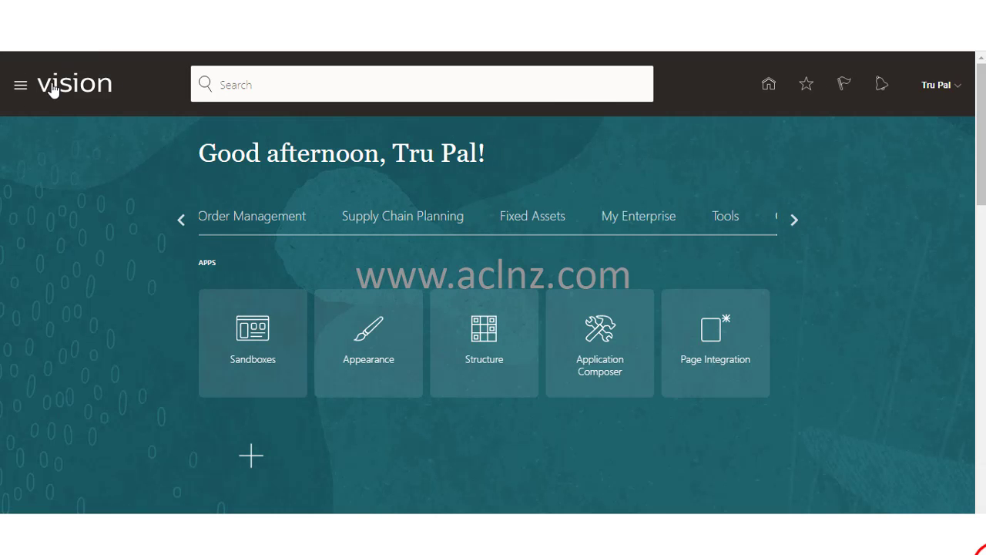